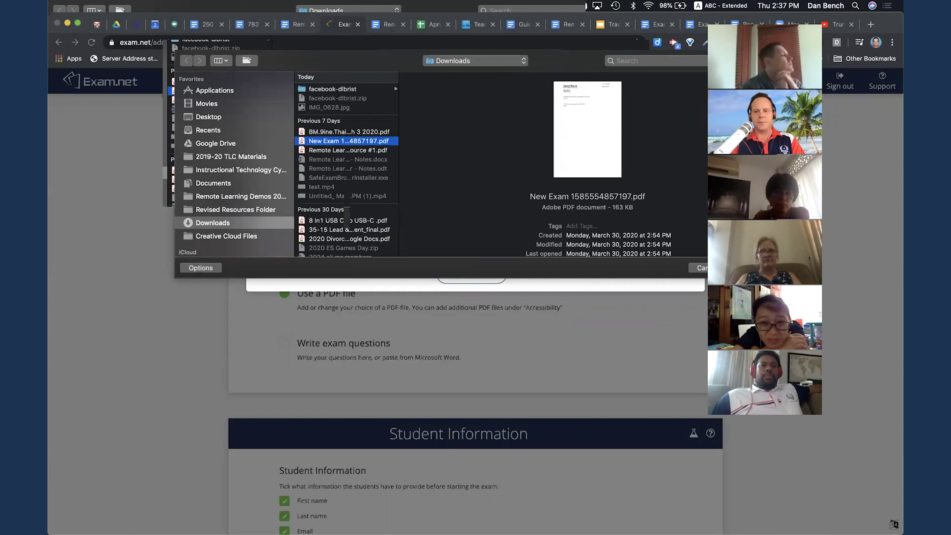
Use New Exam 1585554857197.pdf as the exam questions document, check its pages in the preview and close the preview.
{"action": "scroll", "coordinate": [220, 361], "scroll_direction": "down", "scroll_amount": 3}
{"action": "scroll", "coordinate": [219, 361], "scroll_direction": "up", "scroll_amount": 1}
{"action": "left_click", "coordinate": [382, 200]}
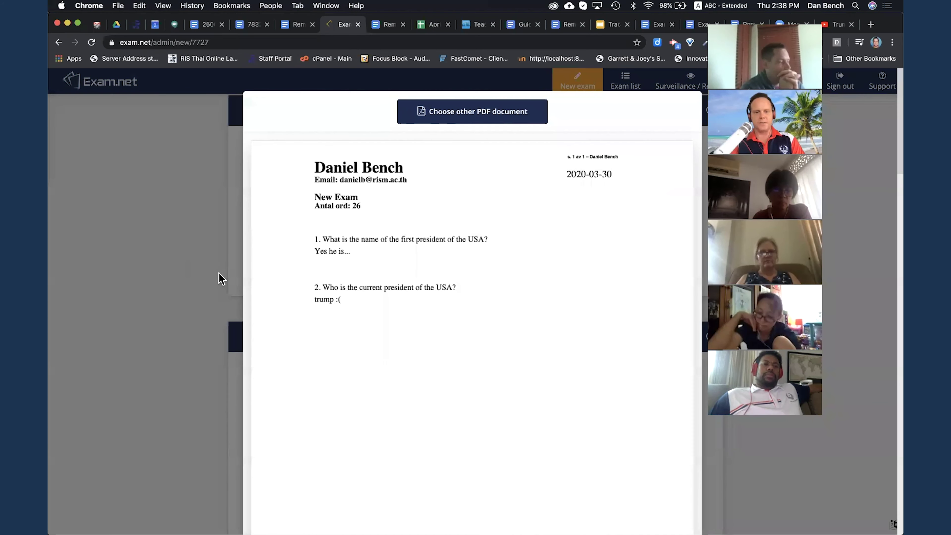
{"action": "scroll", "coordinate": [410, 291], "scroll_direction": "down", "scroll_amount": 10}
{"action": "scroll", "coordinate": [410, 291], "scroll_direction": "up", "scroll_amount": 10}
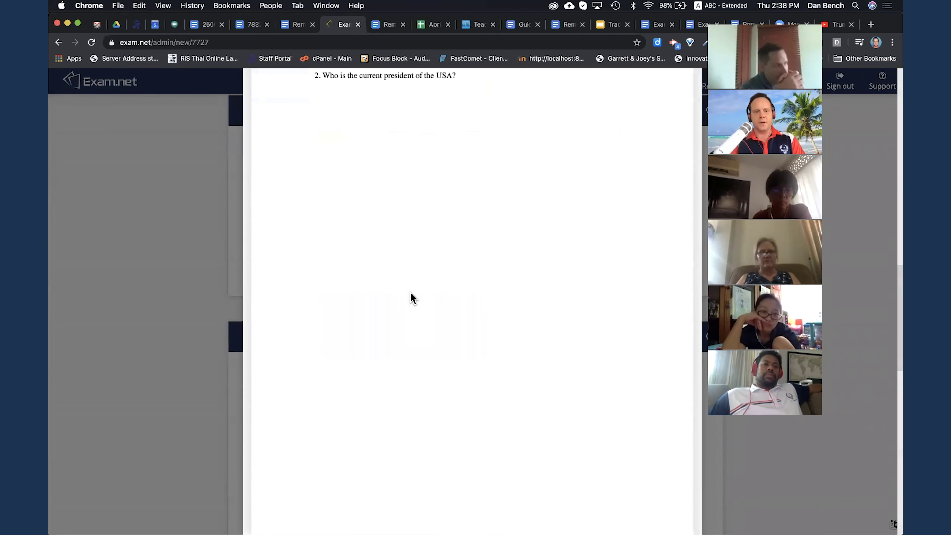
{"action": "left_click", "coordinate": [188, 302]}
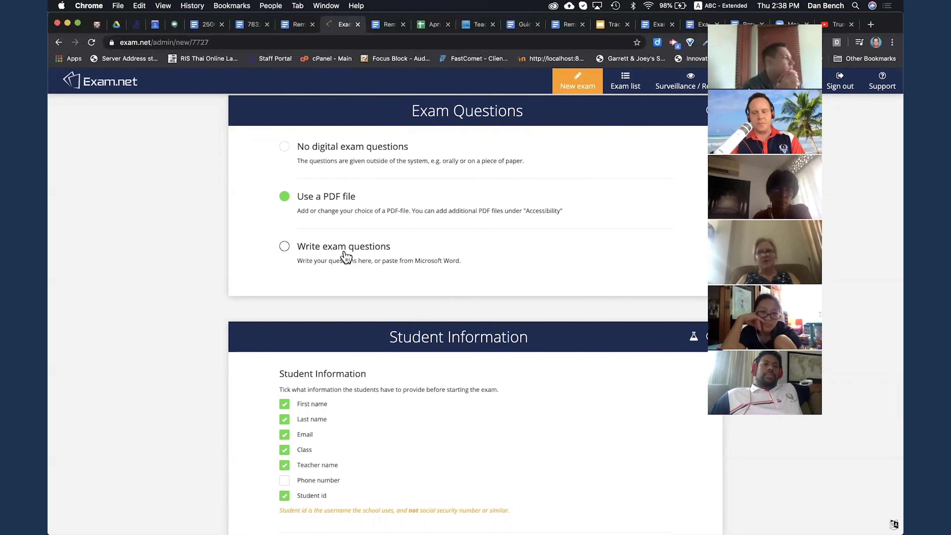
Review the required student information, the Anonymize exam option and the first Student Workspace settings.
{"action": "scroll", "coordinate": [163, 374], "scroll_direction": "down", "scroll_amount": 5}
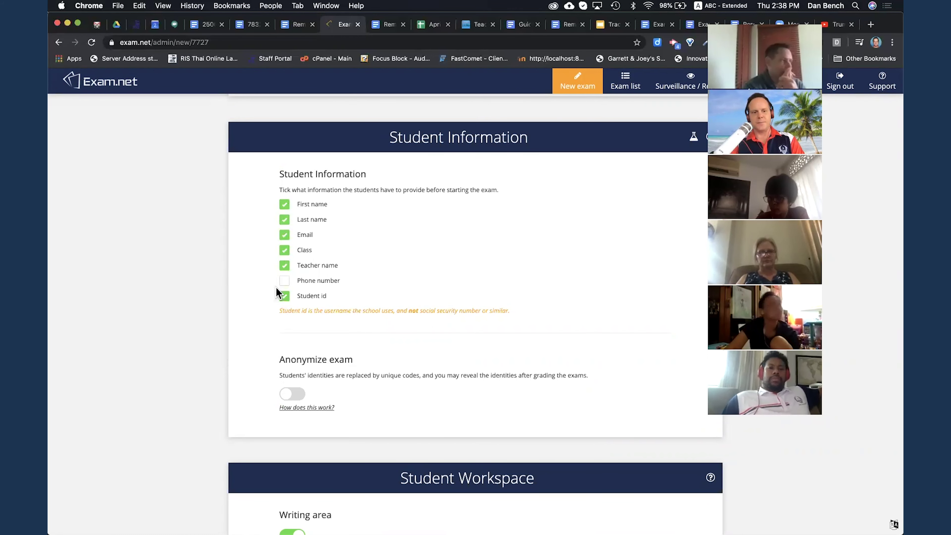
{"action": "scroll", "coordinate": [240, 333], "scroll_direction": "down", "scroll_amount": 4}
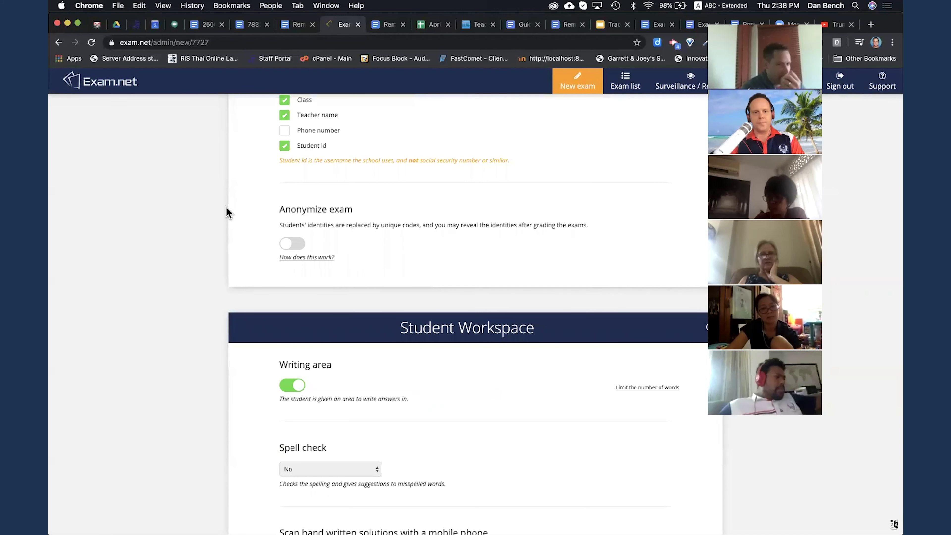
{"action": "scroll", "coordinate": [227, 213], "scroll_direction": "down", "scroll_amount": 2}
{"action": "scroll", "coordinate": [227, 213], "scroll_direction": "down", "scroll_amount": 3}
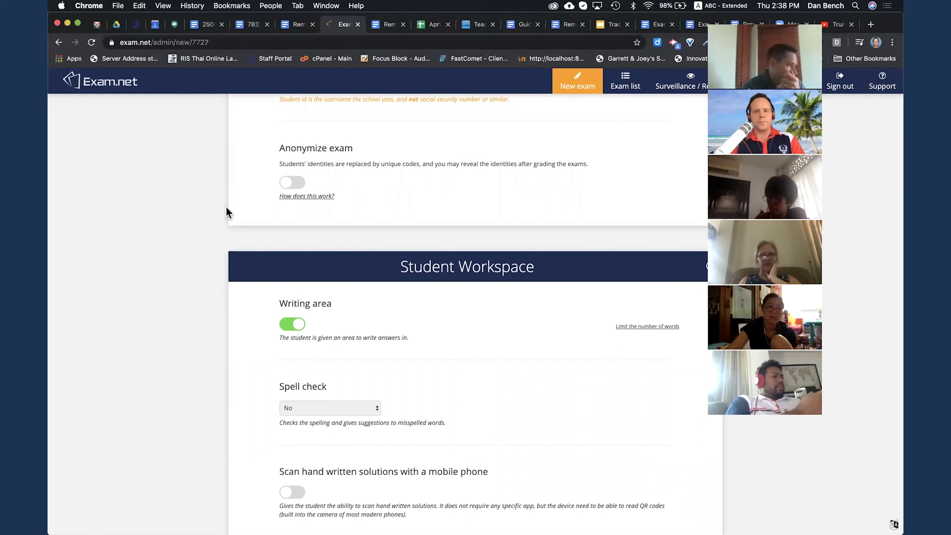
{"action": "scroll", "coordinate": [227, 213], "scroll_direction": "up", "scroll_amount": 4}
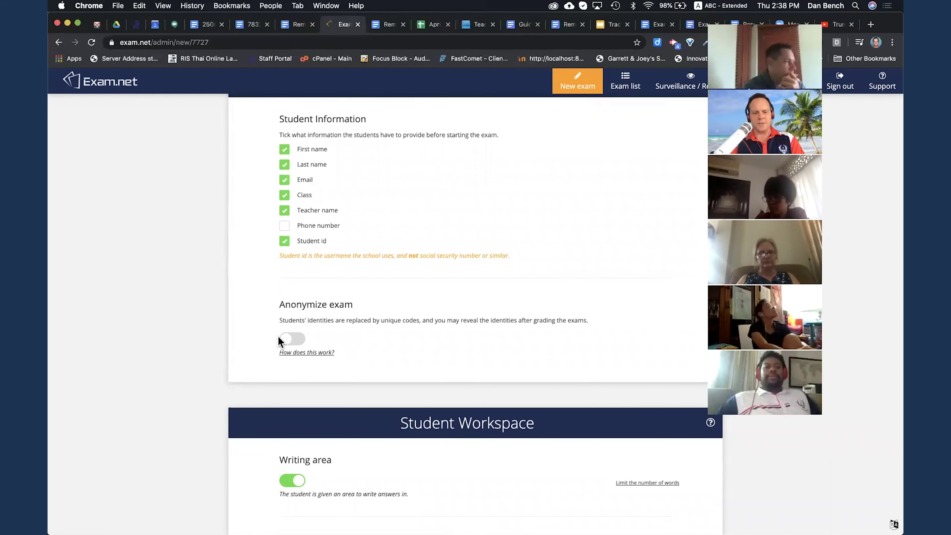
{"action": "scroll", "coordinate": [229, 362], "scroll_direction": "down", "scroll_amount": 3}
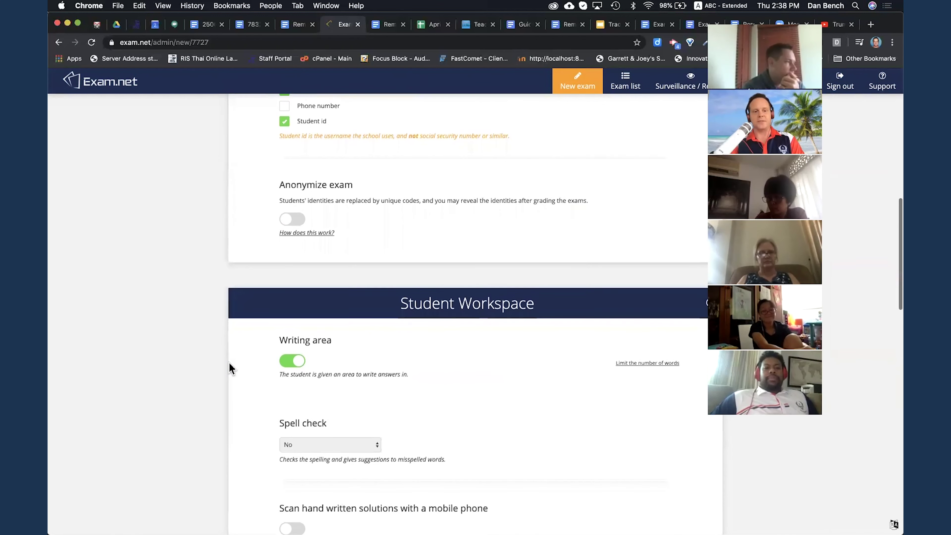
{"action": "scroll", "coordinate": [228, 363], "scroll_direction": "down", "scroll_amount": 2}
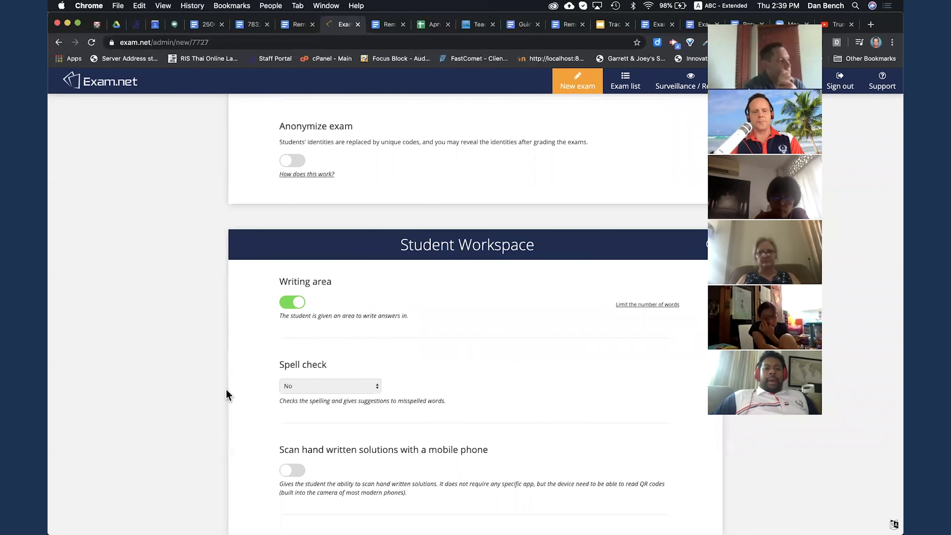
Enable scanning of hand written solutions with a mobile phone in the Student Workspace settings.
{"action": "scroll", "coordinate": [227, 392], "scroll_direction": "down", "scroll_amount": 5}
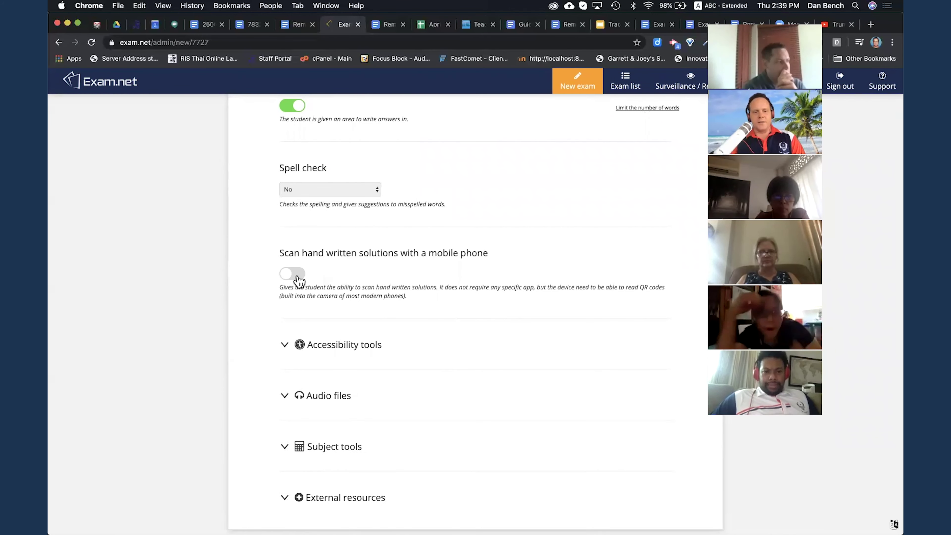
{"action": "left_click", "coordinate": [300, 279]}
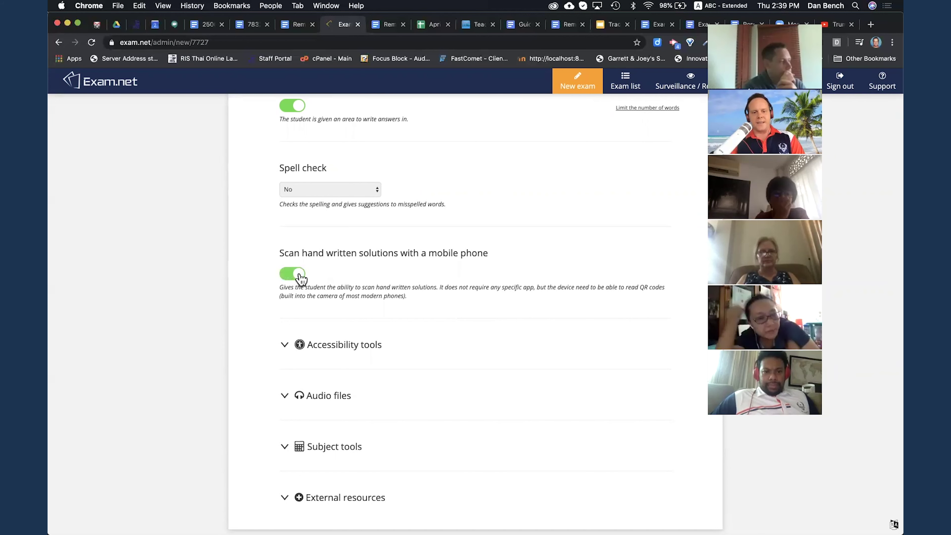
{"action": "left_click", "coordinate": [294, 281]}
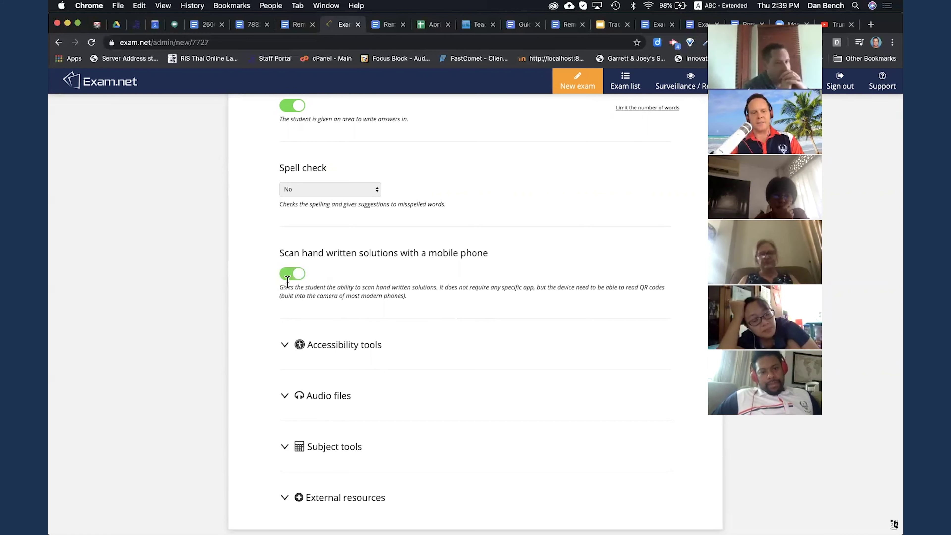
Expand the Accessibility tools and review the translation, dictionary, synonym, speech synthesis and additional document options.
{"action": "scroll", "coordinate": [233, 326], "scroll_direction": "down", "scroll_amount": 3}
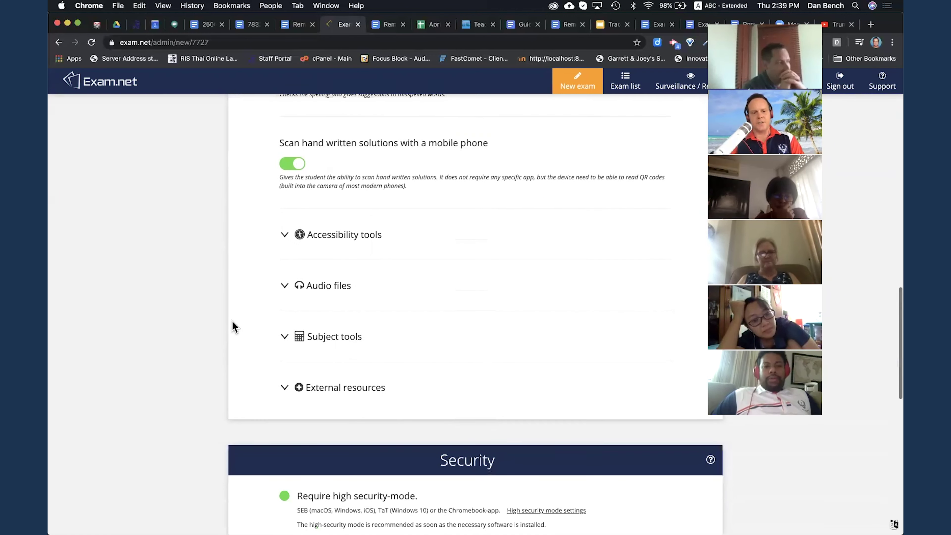
{"action": "left_click", "coordinate": [286, 236]}
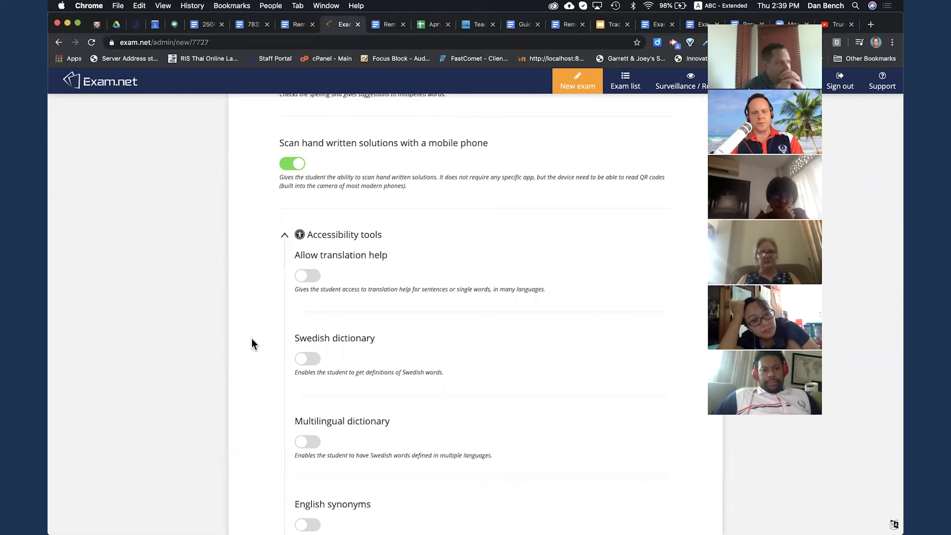
{"action": "scroll", "coordinate": [251, 344], "scroll_direction": "down", "scroll_amount": 1}
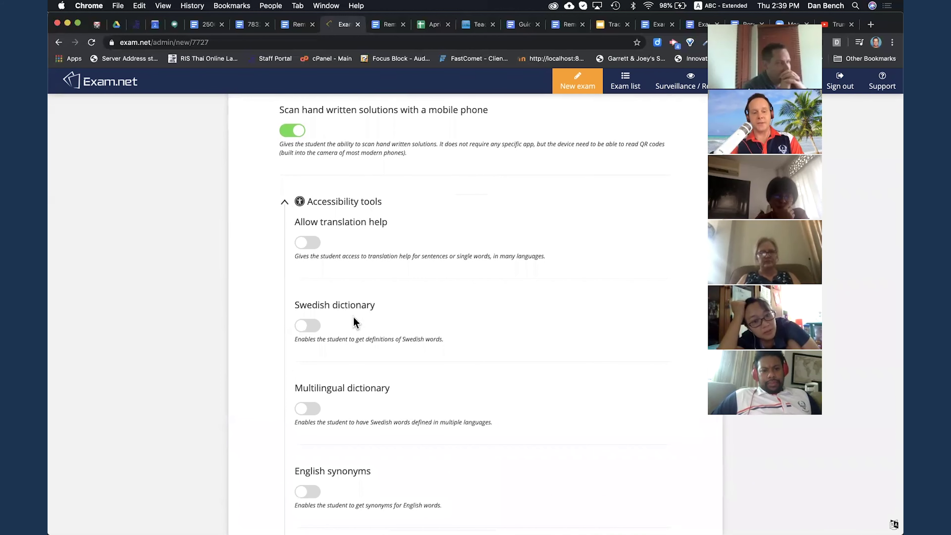
{"action": "scroll", "coordinate": [242, 308], "scroll_direction": "down", "scroll_amount": 5}
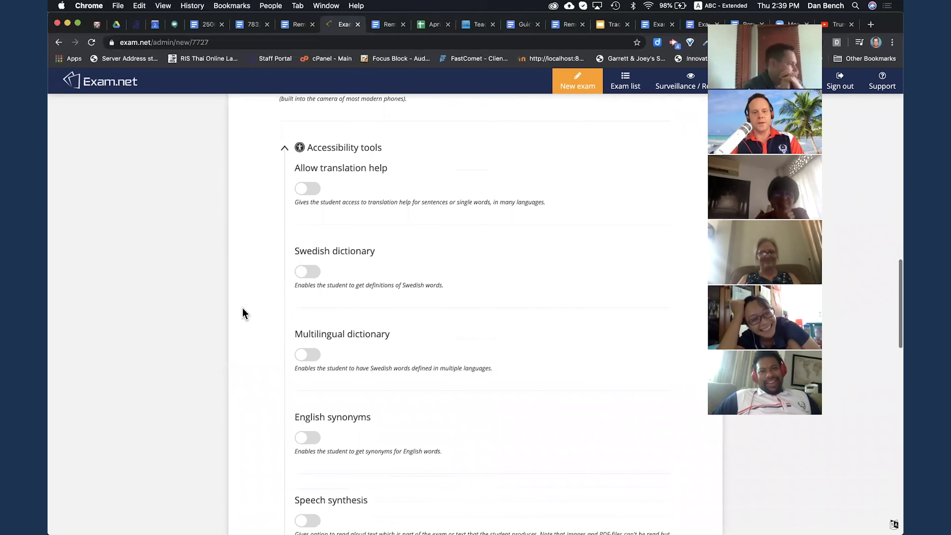
{"action": "scroll", "coordinate": [243, 309], "scroll_direction": "down", "scroll_amount": 2}
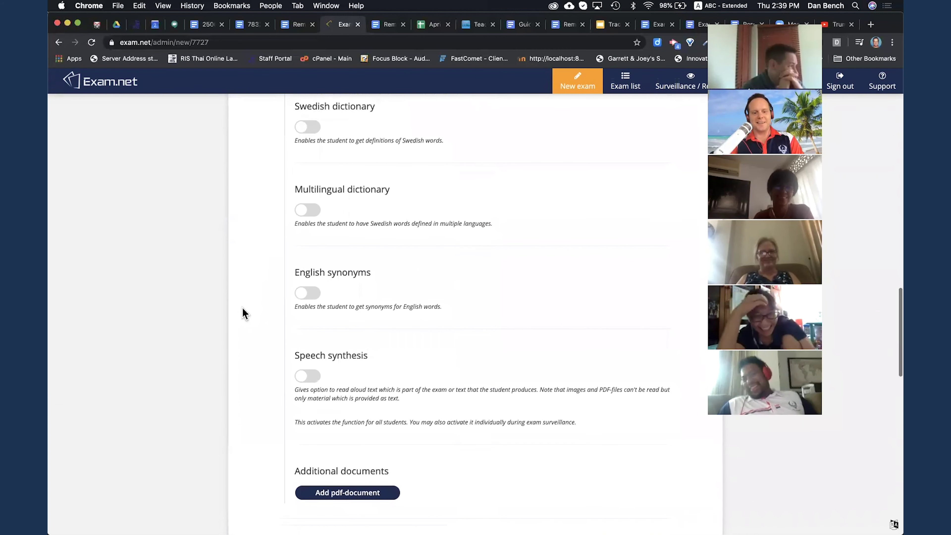
{"action": "scroll", "coordinate": [243, 309], "scroll_direction": "down", "scroll_amount": 2}
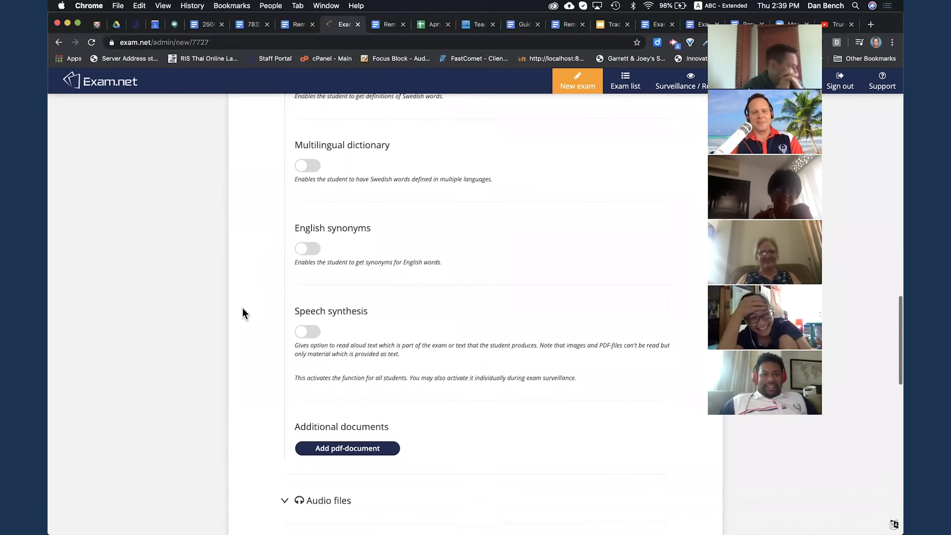
{"action": "scroll", "coordinate": [242, 307], "scroll_direction": "down", "scroll_amount": 1}
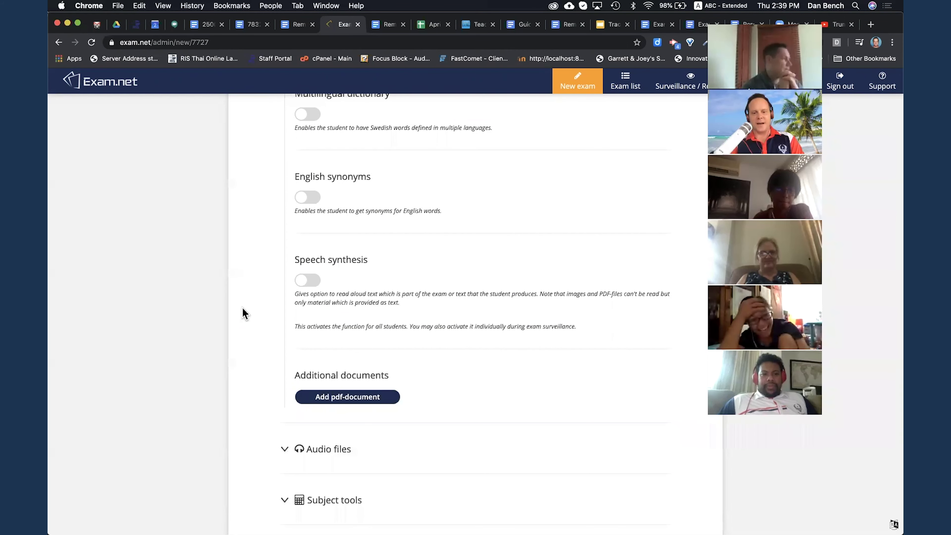
{"action": "scroll", "coordinate": [243, 309], "scroll_direction": "down", "scroll_amount": 3}
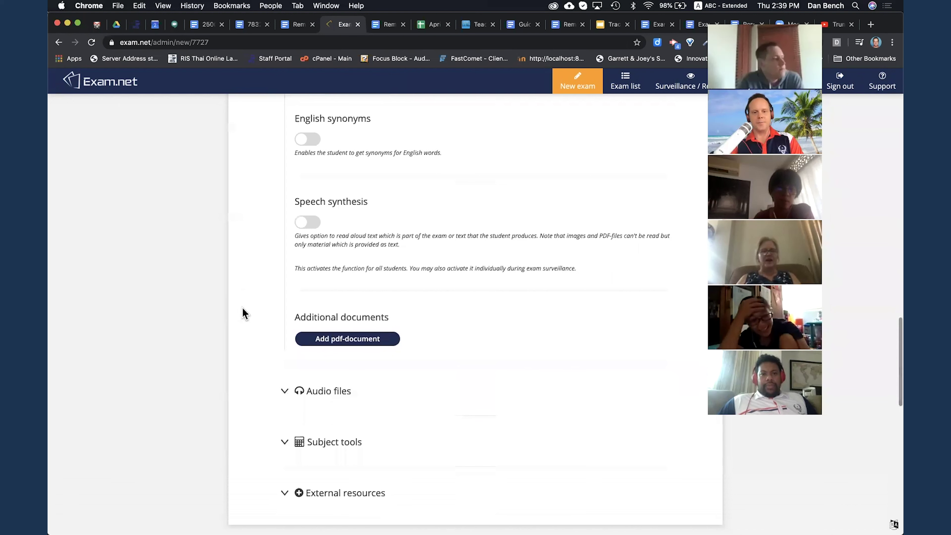
{"action": "scroll", "coordinate": [242, 307], "scroll_direction": "down", "scroll_amount": 1}
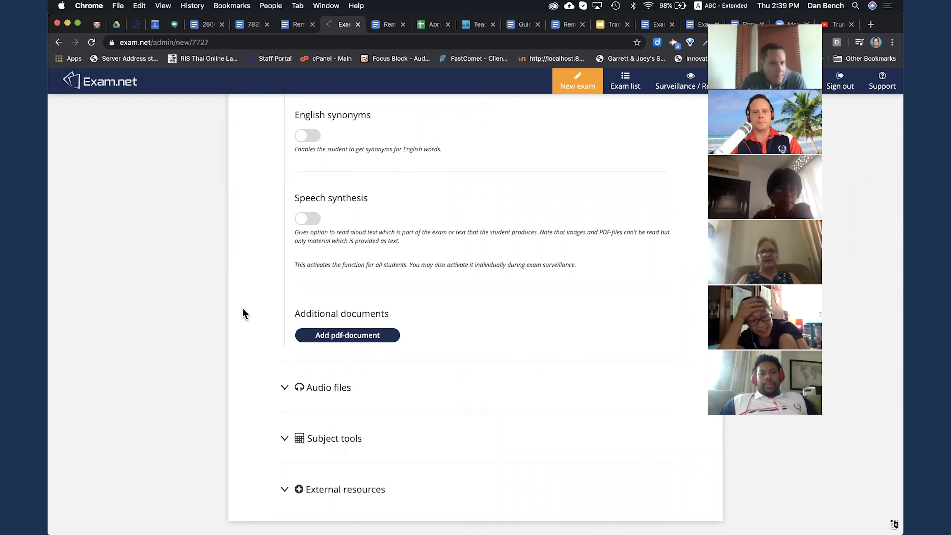
{"action": "scroll", "coordinate": [267, 269], "scroll_direction": "up", "scroll_amount": 5}
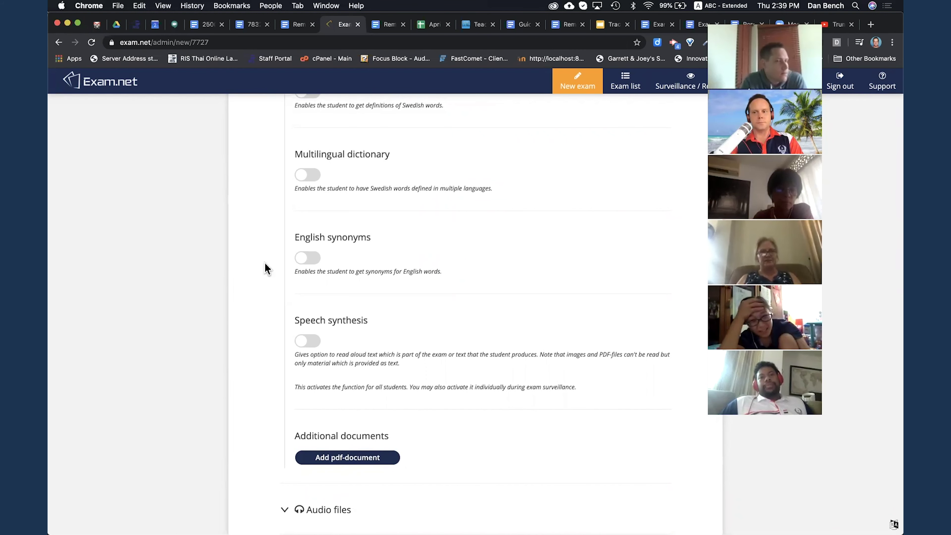
{"action": "scroll", "coordinate": [267, 268], "scroll_direction": "down", "scroll_amount": 2}
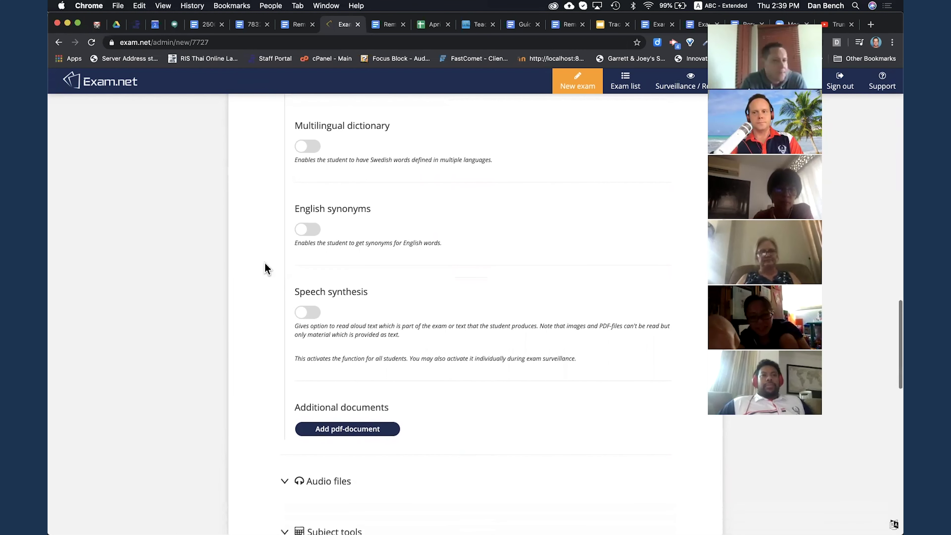
{"action": "scroll", "coordinate": [267, 268], "scroll_direction": "down", "scroll_amount": 5}
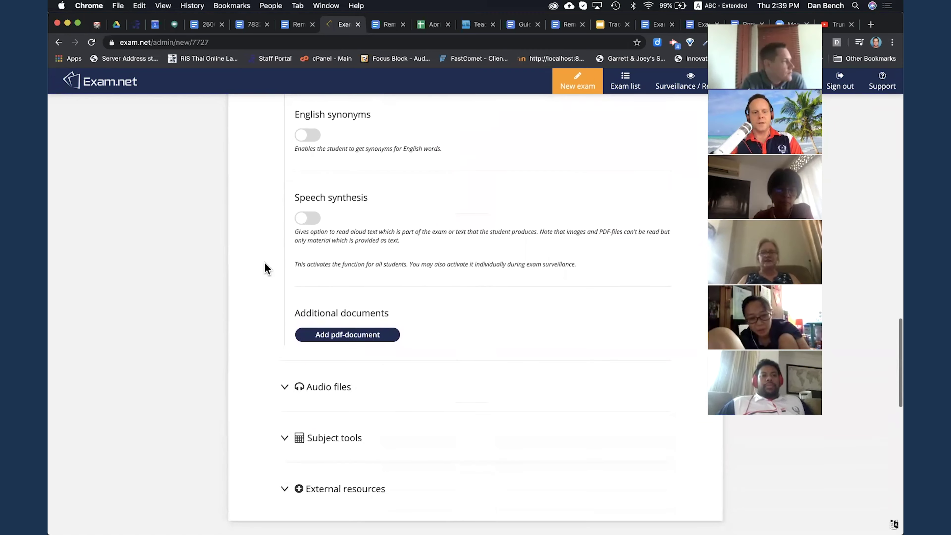
Expand the Subject tools and review the calculator, graphing, programming and drawing options, including the choices for Mathematics formulas.
{"action": "left_click", "coordinate": [284, 404]}
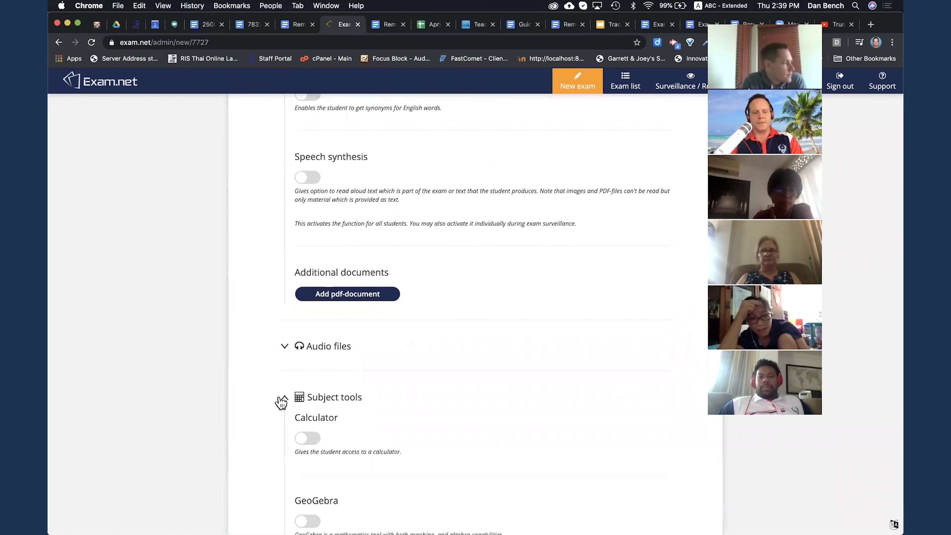
{"action": "scroll", "coordinate": [265, 382], "scroll_direction": "down", "scroll_amount": 8}
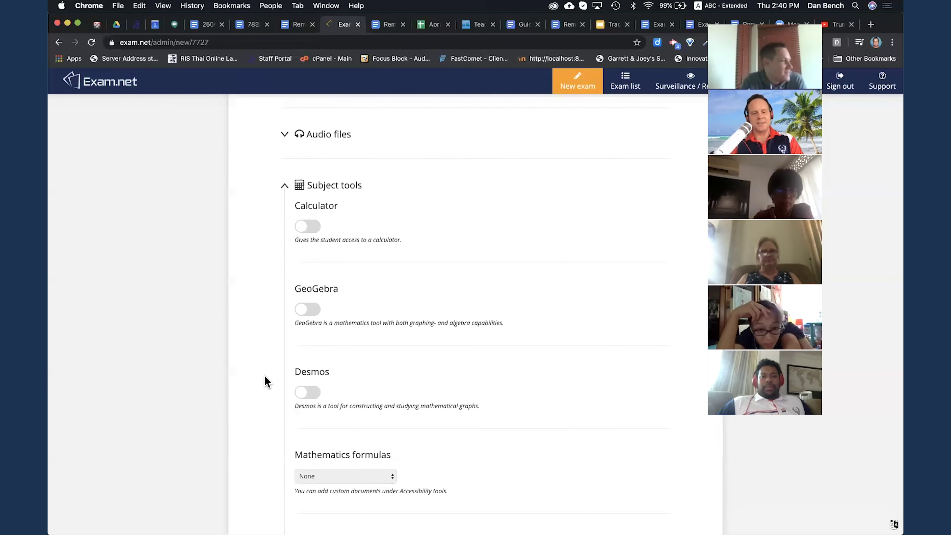
{"action": "scroll", "coordinate": [266, 382], "scroll_direction": "down", "scroll_amount": 5}
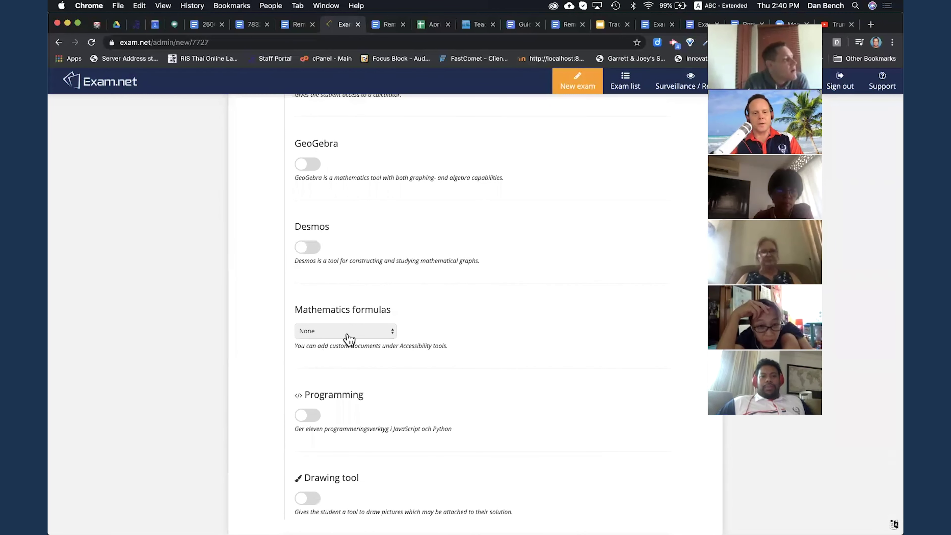
{"action": "left_click", "coordinate": [378, 331]}
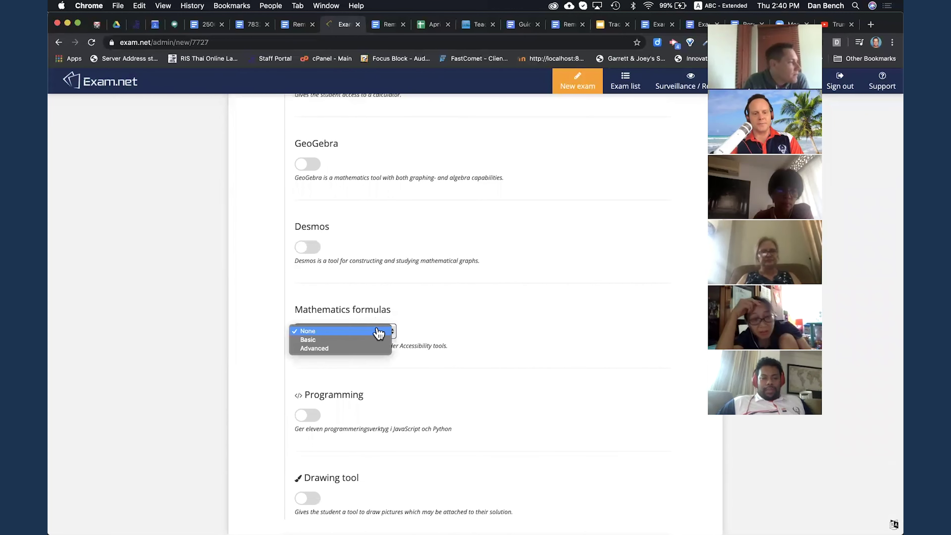
{"action": "left_click", "coordinate": [280, 395]}
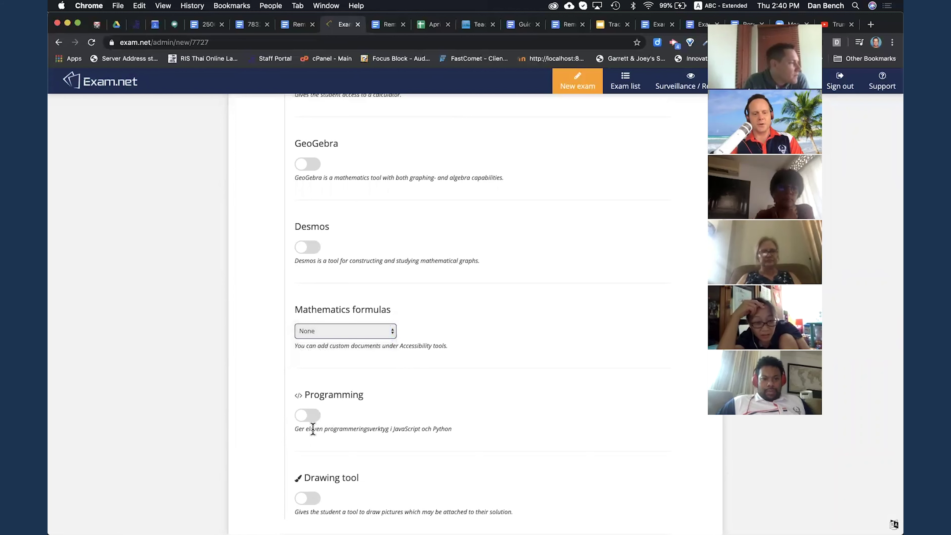
{"action": "scroll", "coordinate": [259, 371], "scroll_direction": "down", "scroll_amount": 5}
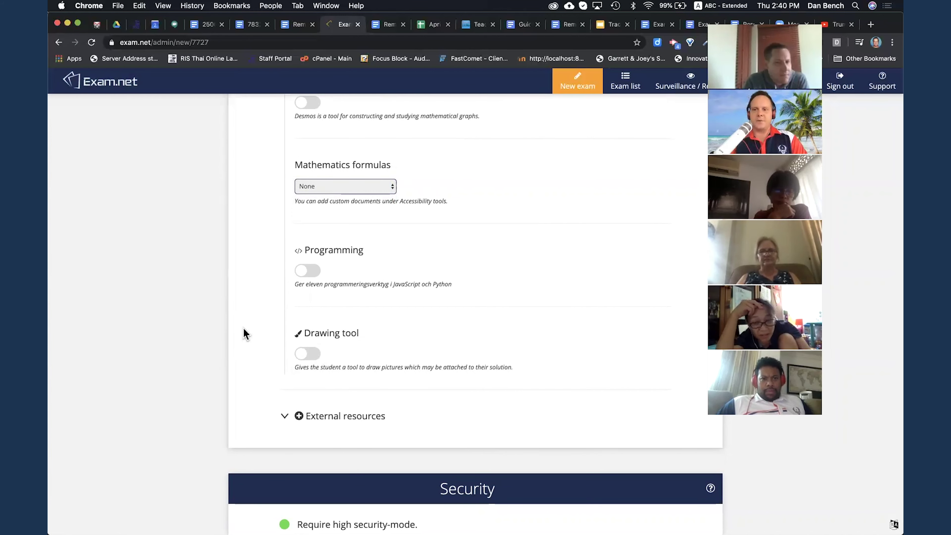
{"action": "scroll", "coordinate": [244, 333], "scroll_direction": "down", "scroll_amount": 3}
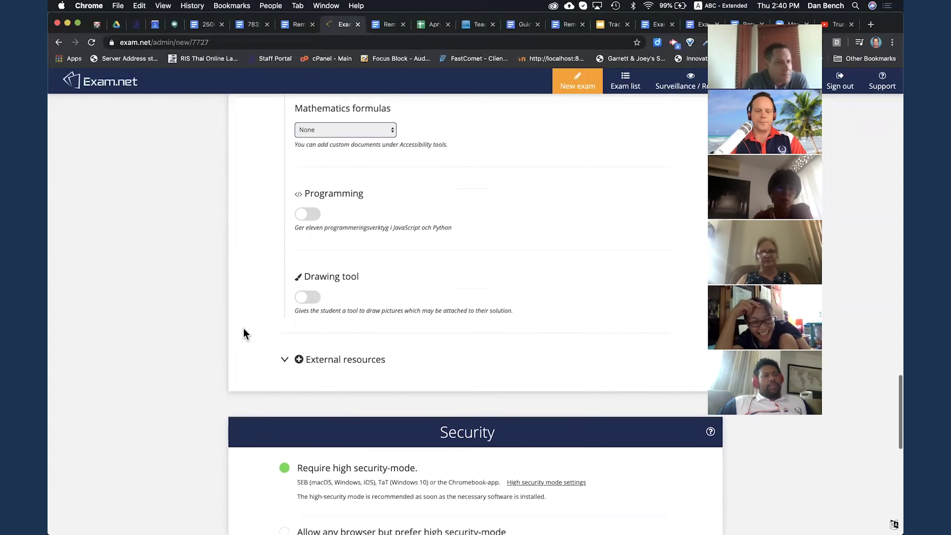
{"action": "scroll", "coordinate": [244, 334], "scroll_direction": "up", "scroll_amount": 4}
{"action": "scroll", "coordinate": [244, 333], "scroll_direction": "down", "scroll_amount": 1}
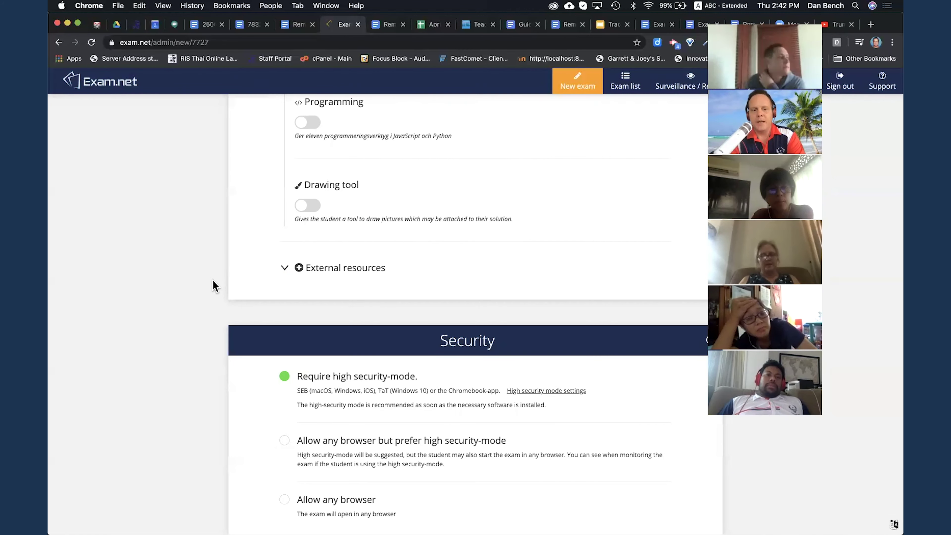
Review the exam's security modes and look back over the subject tools before going to the end of the exam form.
{"action": "scroll", "coordinate": [215, 286], "scroll_direction": "down", "scroll_amount": 5}
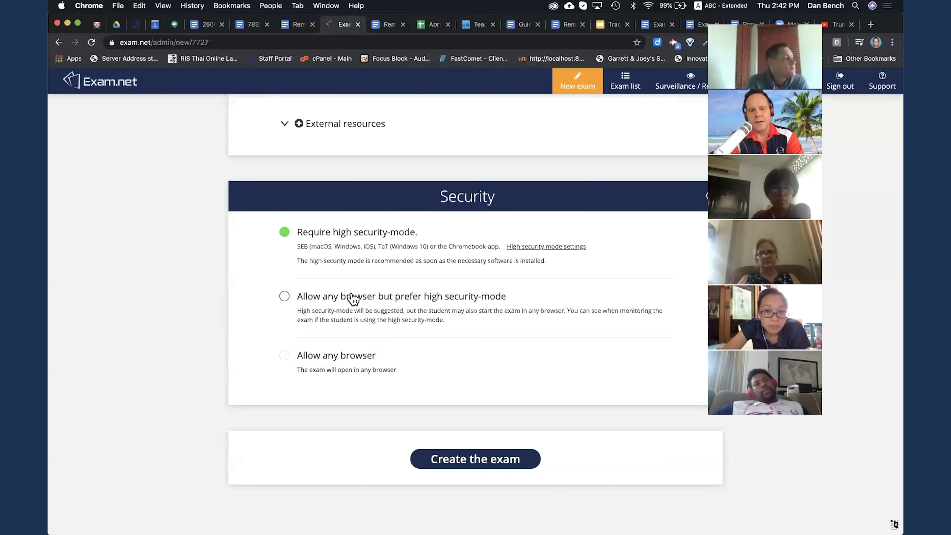
{"action": "scroll", "coordinate": [352, 298], "scroll_direction": "up", "scroll_amount": 15}
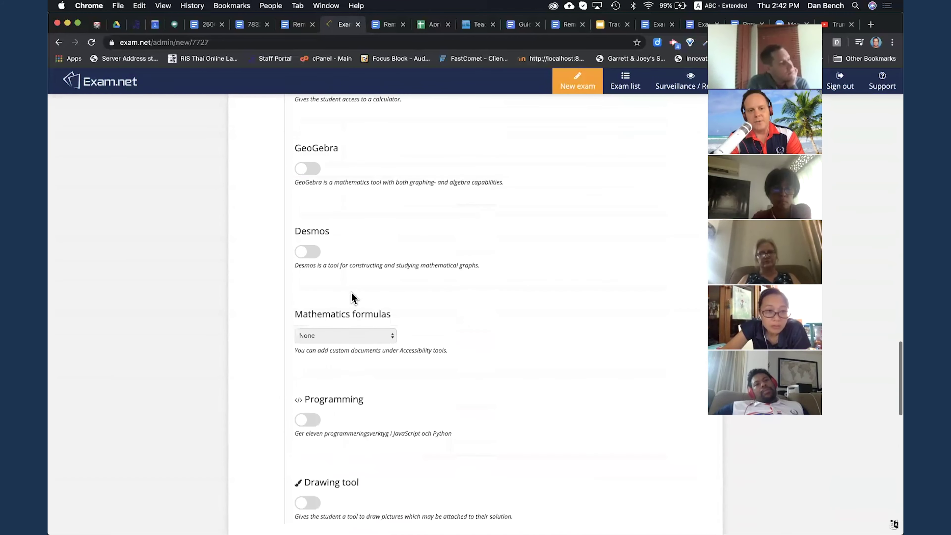
{"action": "scroll", "coordinate": [352, 294], "scroll_direction": "down", "scroll_amount": 20}
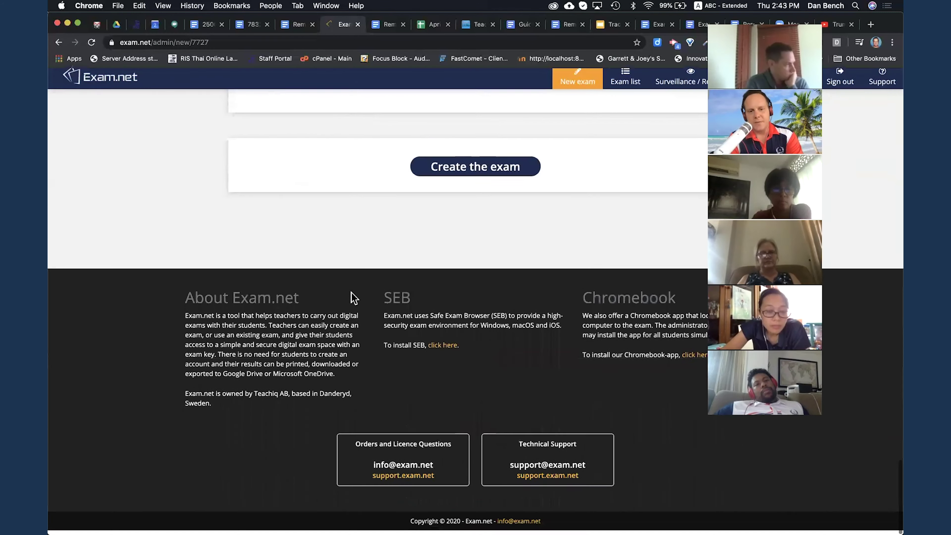
Review the subject tools, external resources, student information and security settings once more, and create the exam.
{"action": "scroll", "coordinate": [352, 296], "scroll_direction": "up", "scroll_amount": 12}
{"action": "scroll", "coordinate": [352, 298], "scroll_direction": "up", "scroll_amount": 12}
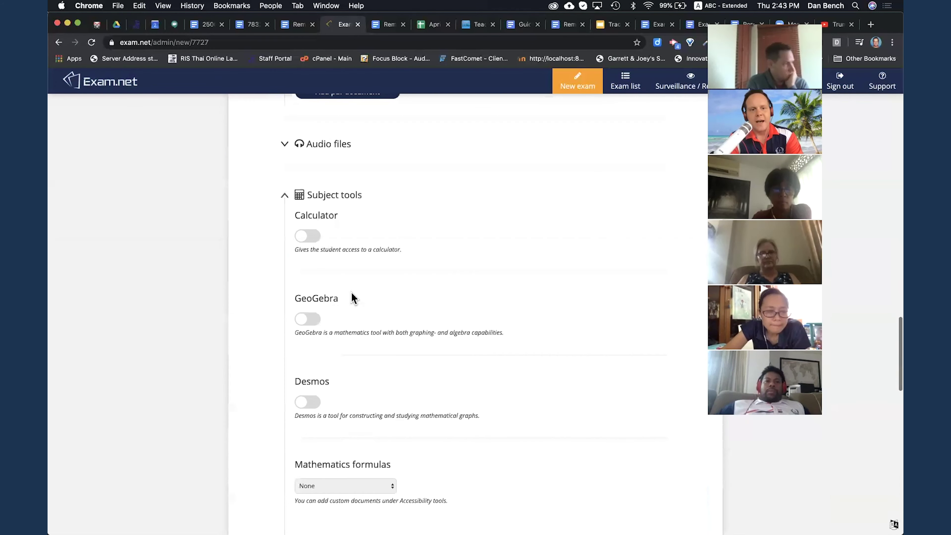
{"action": "scroll", "coordinate": [351, 292], "scroll_direction": "down", "scroll_amount": 13}
{"action": "scroll", "coordinate": [351, 296], "scroll_direction": "down", "scroll_amount": 18}
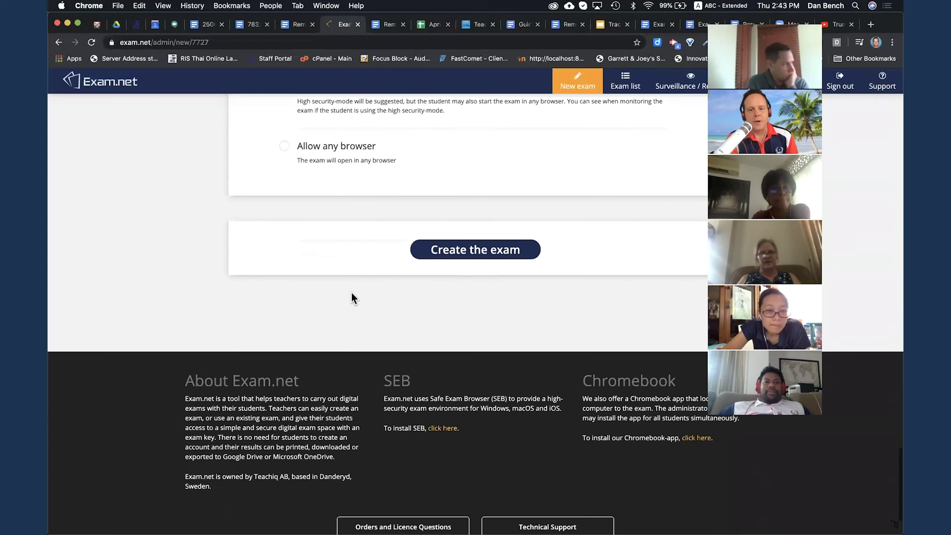
{"action": "scroll", "coordinate": [352, 297], "scroll_direction": "up", "scroll_amount": 9}
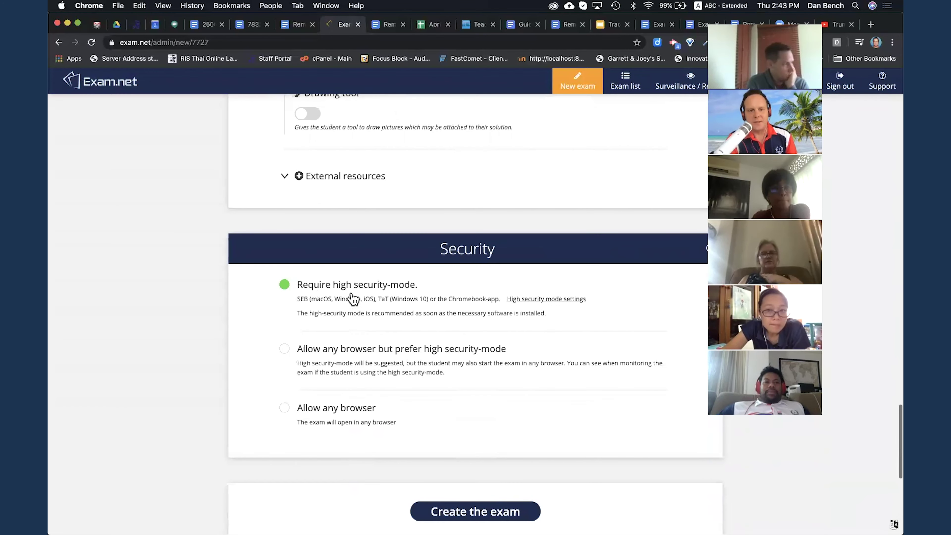
{"action": "left_click", "coordinate": [326, 183]}
{"action": "double_click", "coordinate": [326, 183]}
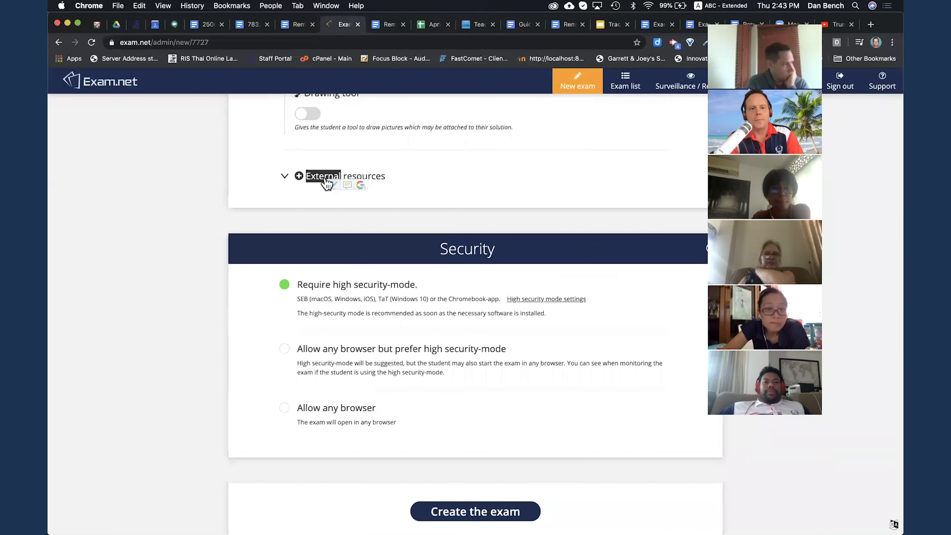
{"action": "scroll", "coordinate": [240, 276], "scroll_direction": "up", "scroll_amount": 4}
{"action": "scroll", "coordinate": [240, 275], "scroll_direction": "up", "scroll_amount": 10}
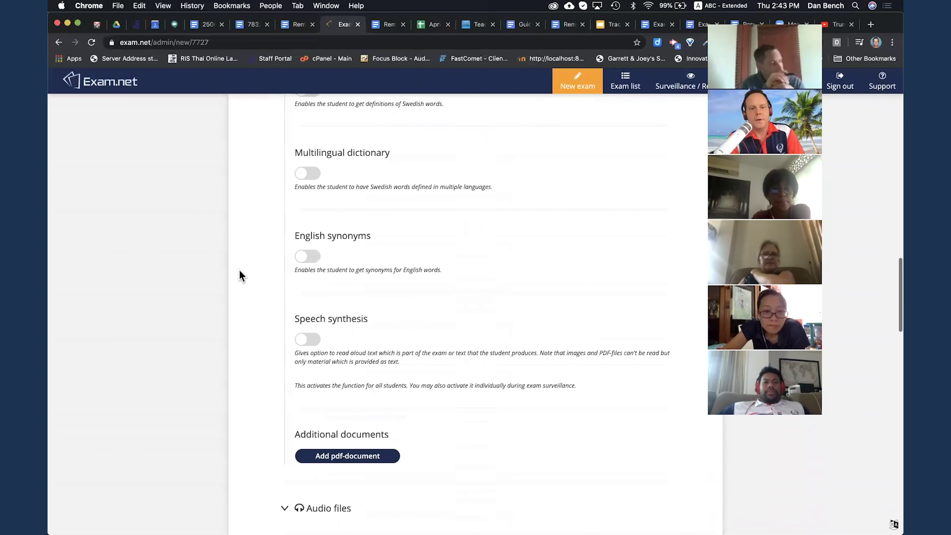
{"action": "scroll", "coordinate": [242, 276], "scroll_direction": "up", "scroll_amount": 15}
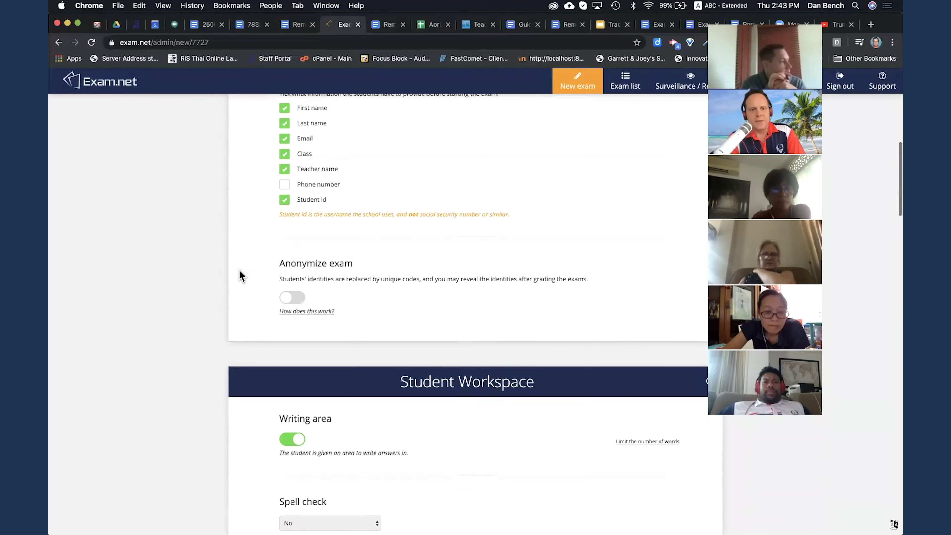
{"action": "scroll", "coordinate": [240, 270], "scroll_direction": "down", "scroll_amount": 20}
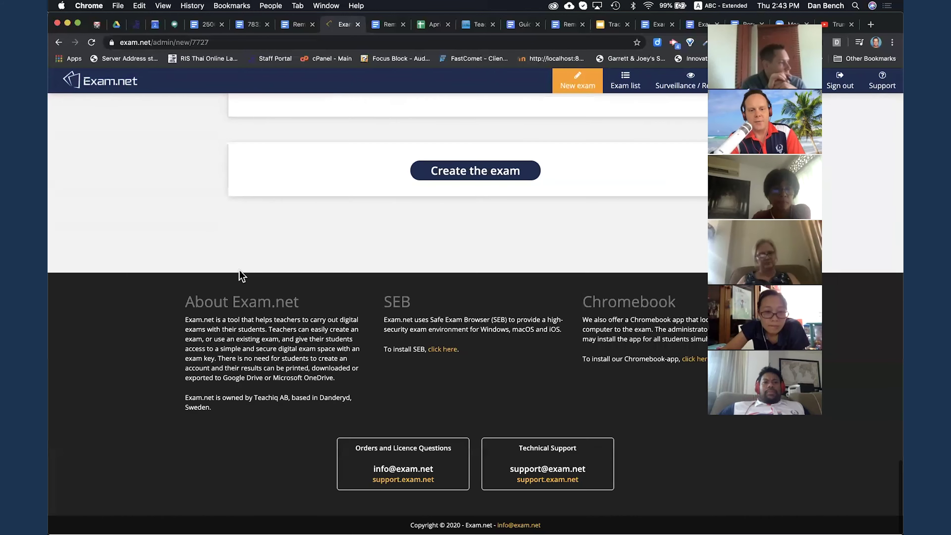
{"action": "left_click", "coordinate": [462, 178]}
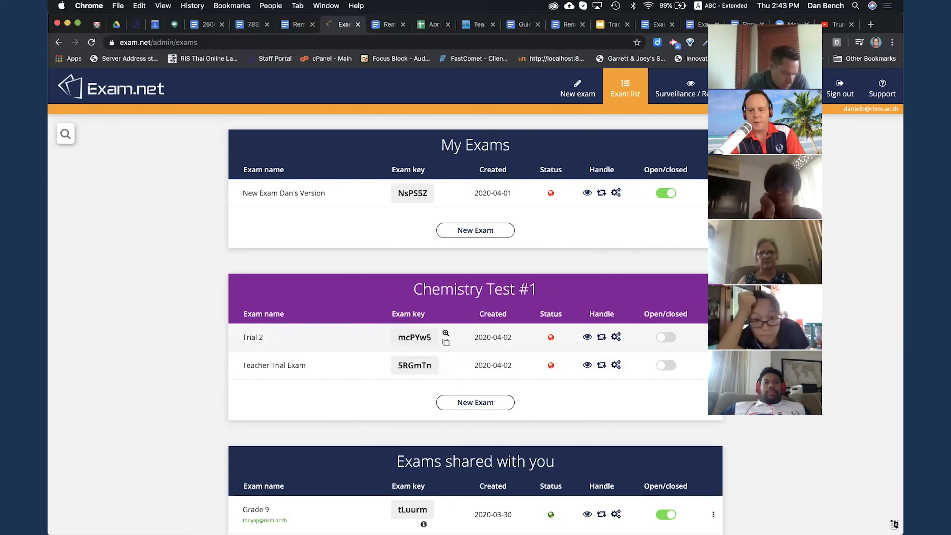
Preview the Trial 2 exam as a student, begin it and read through the exam document.
{"action": "left_click", "coordinate": [714, 336]}
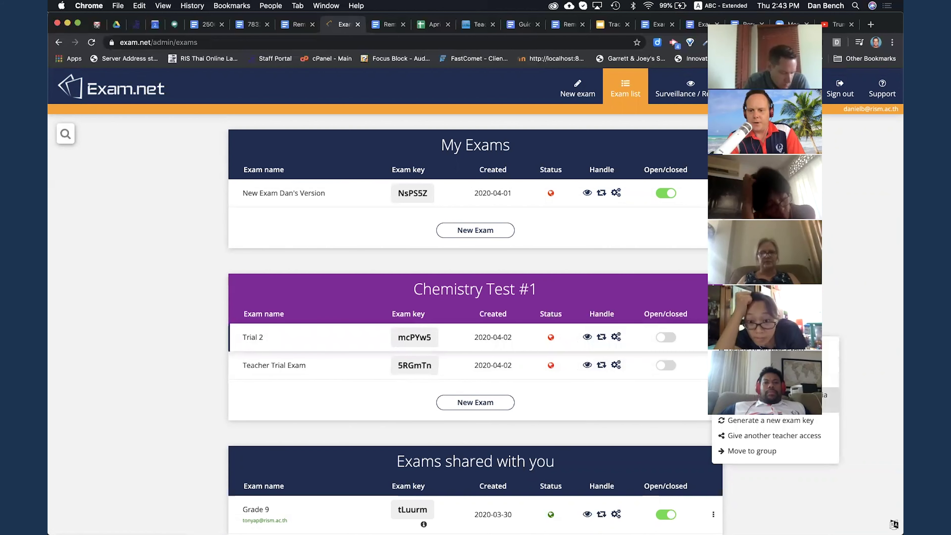
{"action": "mouse_move", "coordinate": [428, 348]}
{"action": "left_click", "coordinate": [427, 342]}
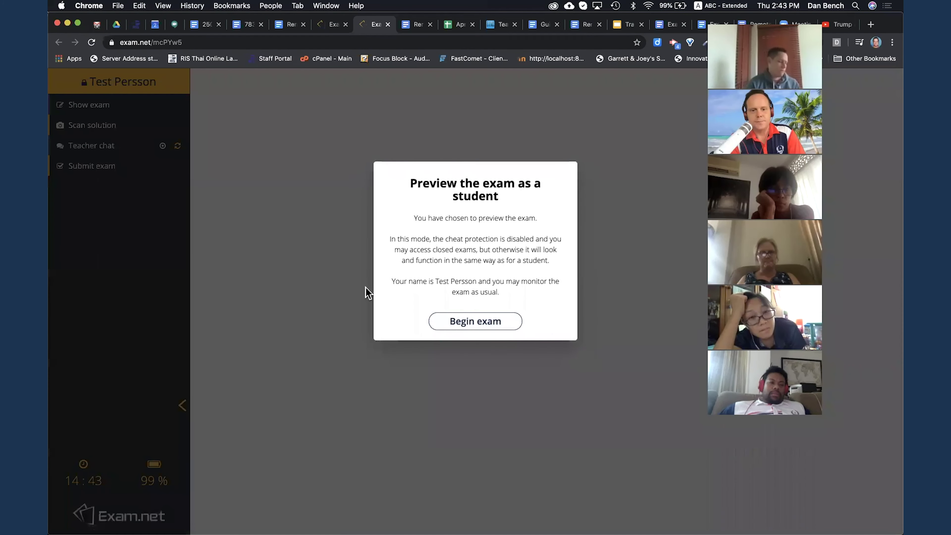
{"action": "left_click", "coordinate": [475, 322]}
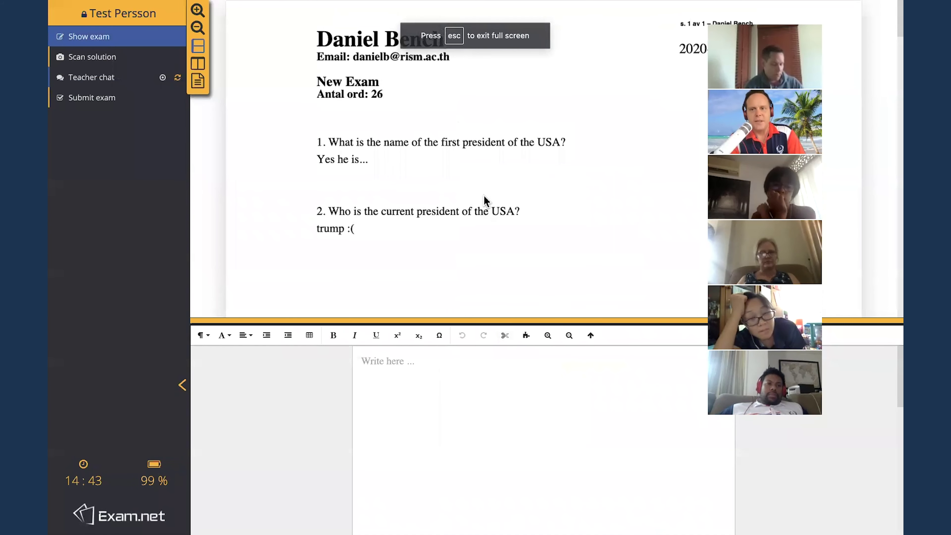
{"action": "scroll", "coordinate": [388, 150], "scroll_direction": "down", "scroll_amount": 5}
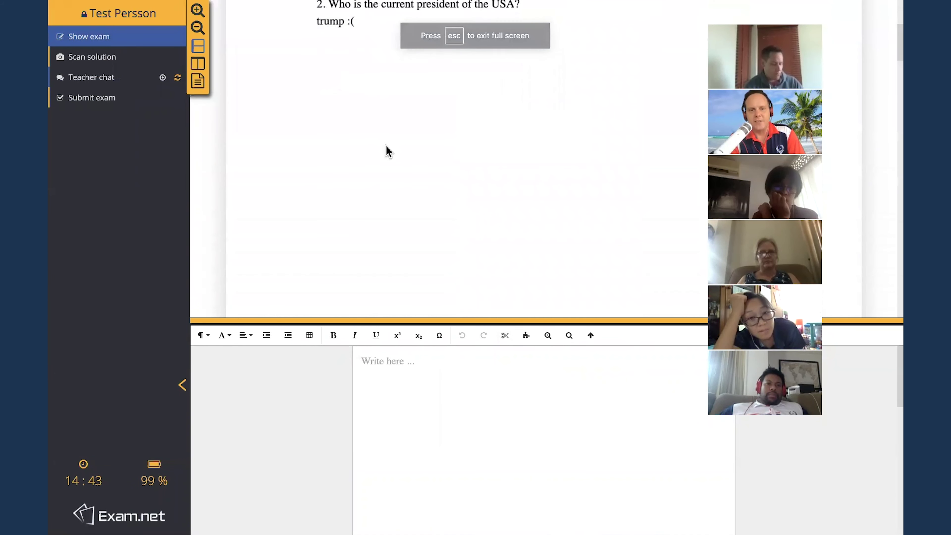
{"action": "scroll", "coordinate": [387, 150], "scroll_direction": "up", "scroll_amount": 5}
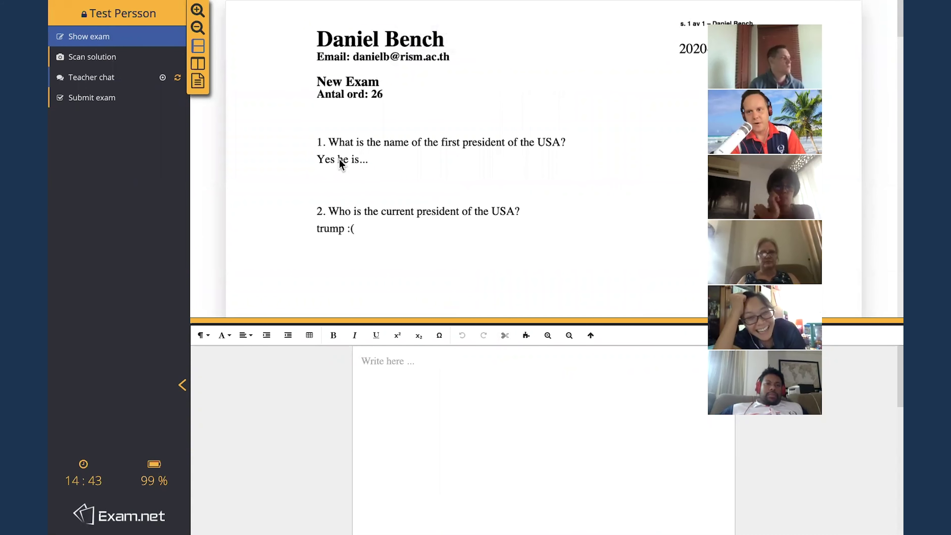
{"action": "scroll", "coordinate": [339, 159], "scroll_direction": "down", "scroll_amount": 4}
{"action": "scroll", "coordinate": [339, 158], "scroll_direction": "up", "scroll_amount": 4}
Enlarge the writing area while keeping both questions of the exam document in view.
{"action": "left_click_drag", "start_coordinate": [504, 320], "coordinate": [511, 151]}
{"action": "left_click", "coordinate": [434, 191]}
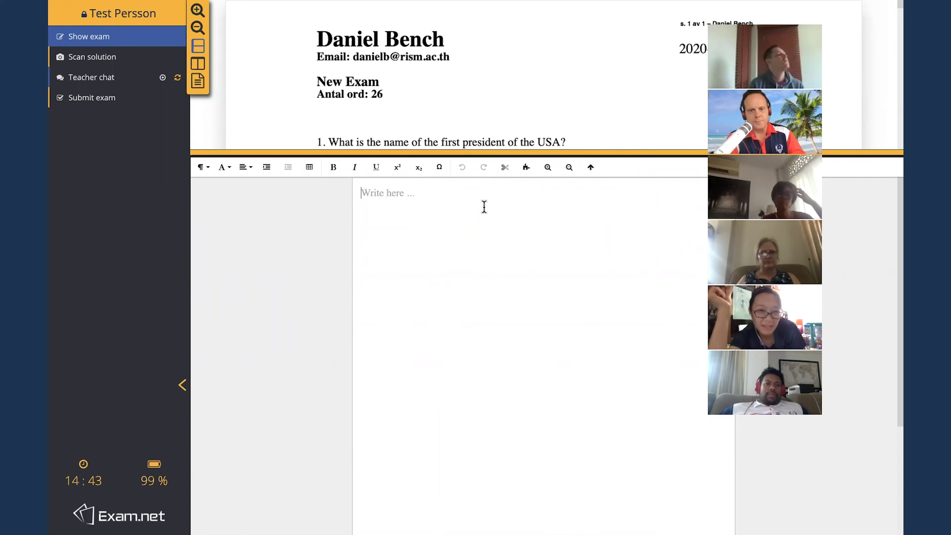
{"action": "left_click_drag", "start_coordinate": [524, 153], "coordinate": [524, 239]}
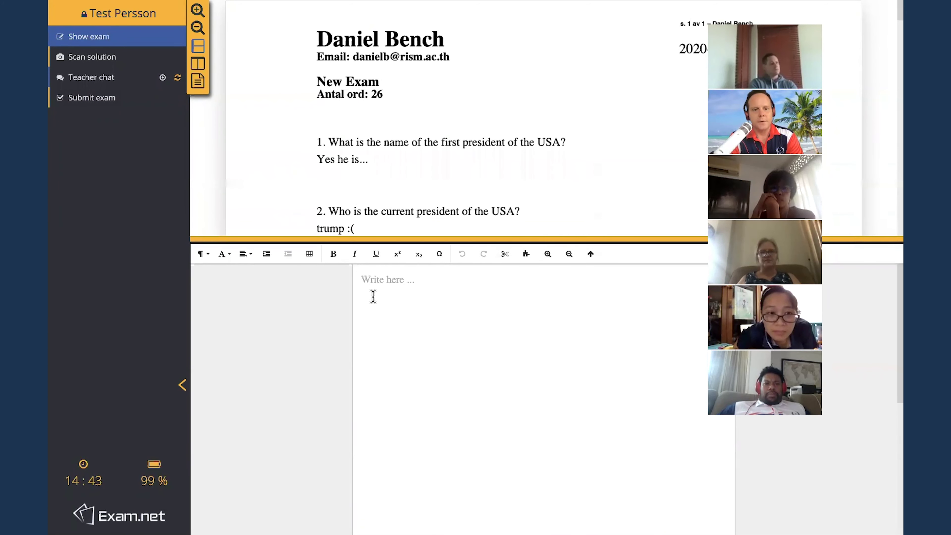
Try out the writing area with "1.", check the paragraph, font and alignment options, and clear the entry.
{"action": "type", "text": "1."}
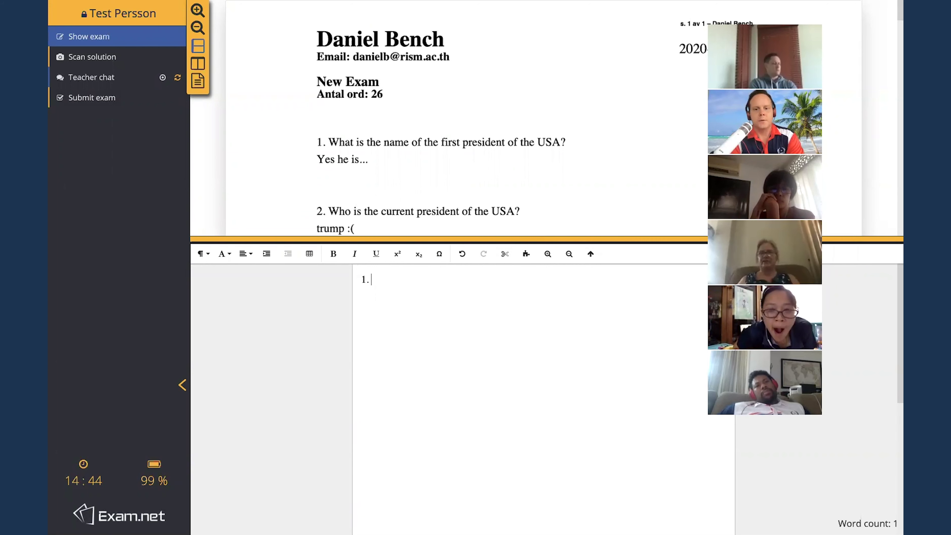
{"action": "left_click", "coordinate": [233, 257]}
{"action": "left_click", "coordinate": [231, 255]}
{"action": "left_click", "coordinate": [209, 257]}
{"action": "left_click", "coordinate": [209, 257]}
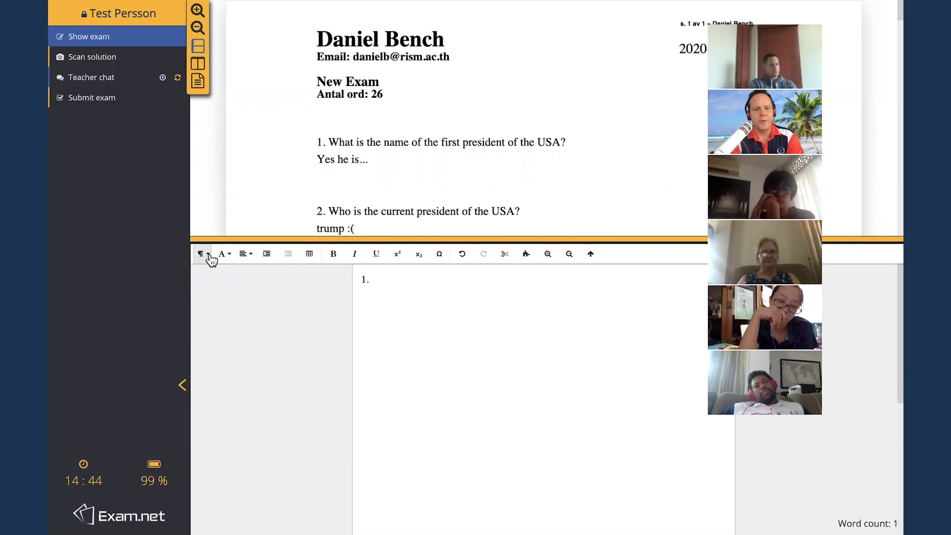
{"action": "left_click", "coordinate": [248, 259]}
{"action": "left_click", "coordinate": [251, 259]}
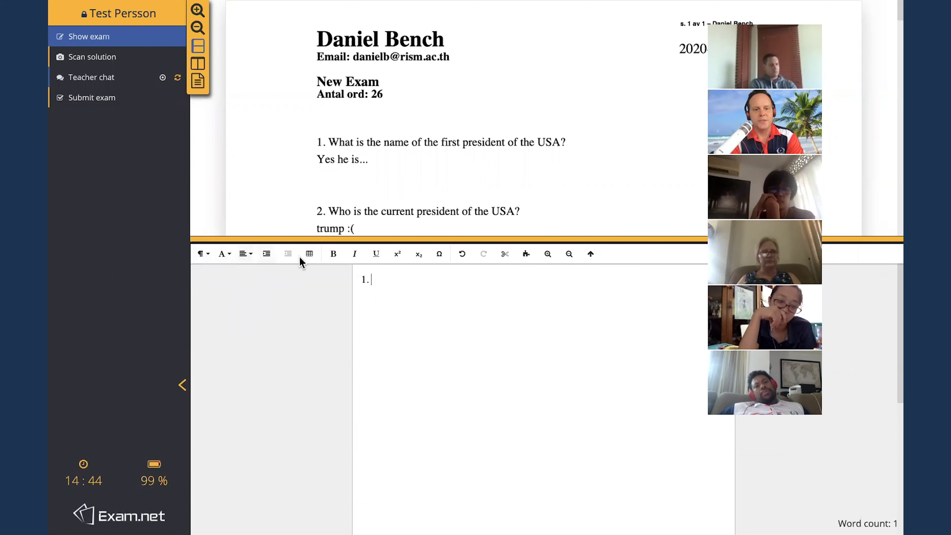
{"action": "left_click", "coordinate": [397, 302]}
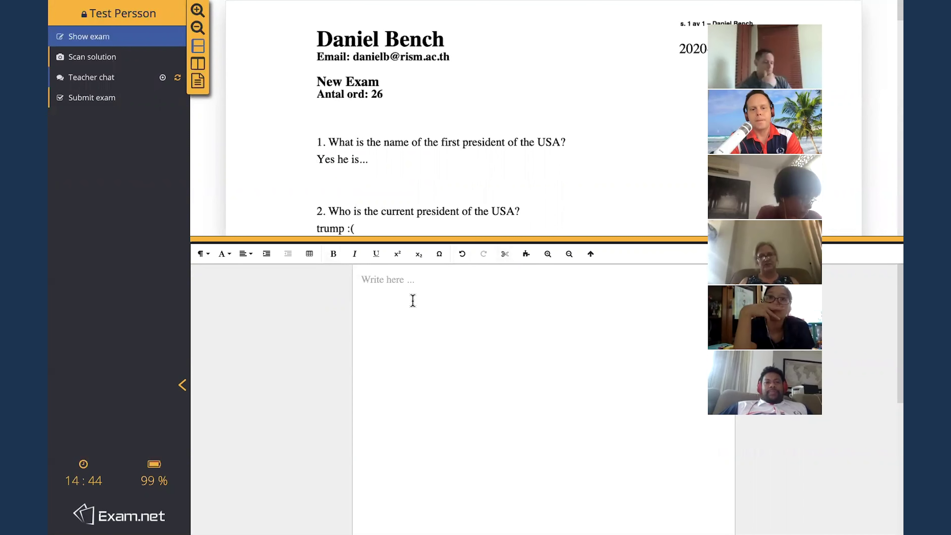
View the instructions for scanning a solution by phone, return to the exam and enlarge the exam document's pane.
{"action": "left_click", "coordinate": [105, 63]}
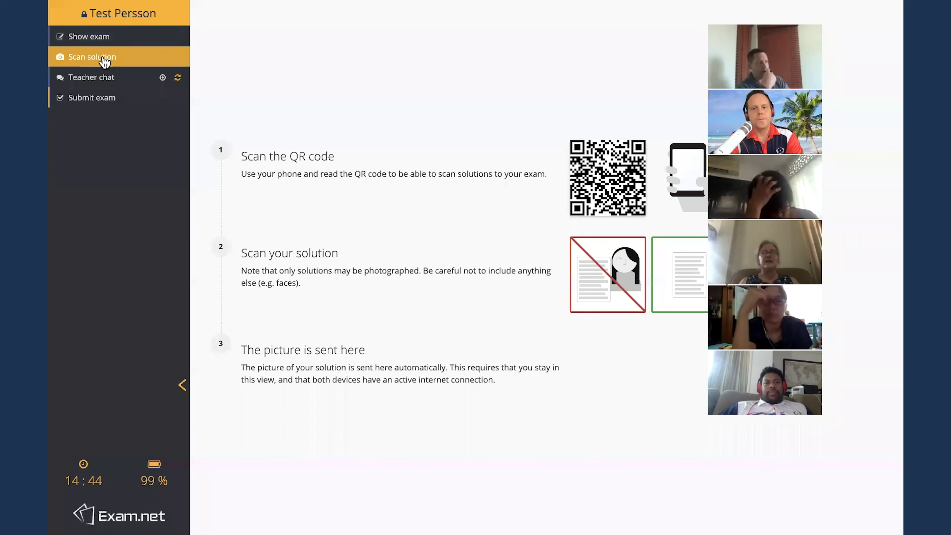
{"action": "left_click", "coordinate": [101, 38]}
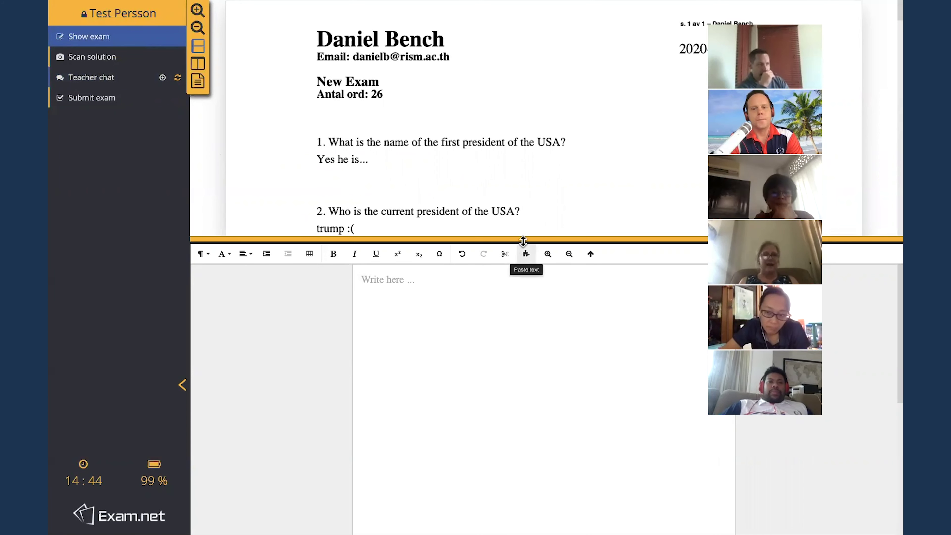
{"action": "left_click_drag", "start_coordinate": [525, 240], "coordinate": [518, 322]}
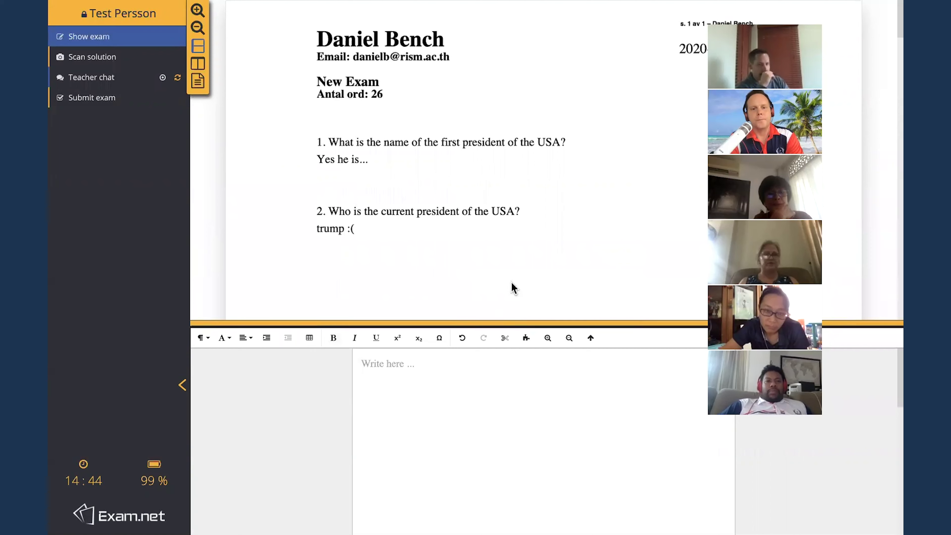
{"action": "scroll", "coordinate": [488, 184], "scroll_direction": "down", "scroll_amount": 5}
{"action": "scroll", "coordinate": [489, 184], "scroll_direction": "up", "scroll_amount": 5}
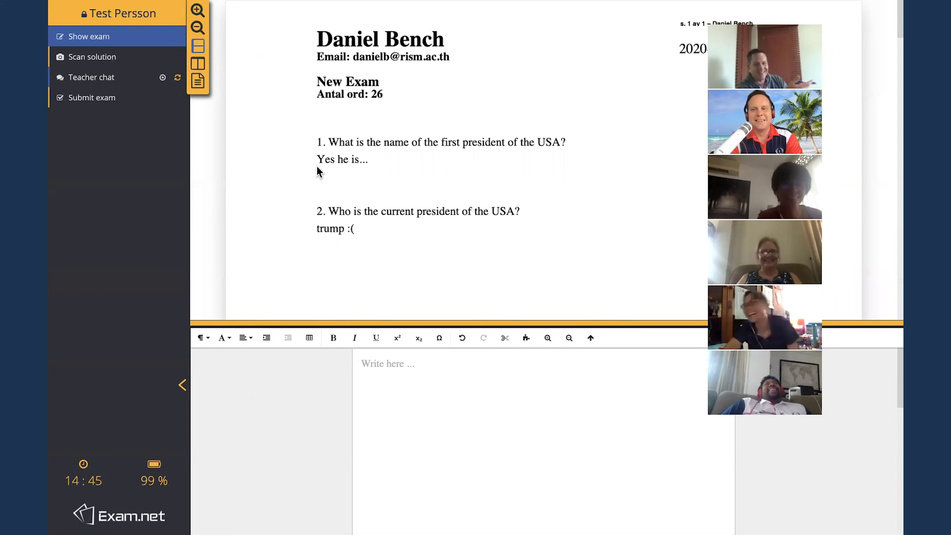
Check the exam's submission confirmation, decline it once, and submit the previewed exam.
{"action": "left_click", "coordinate": [102, 100]}
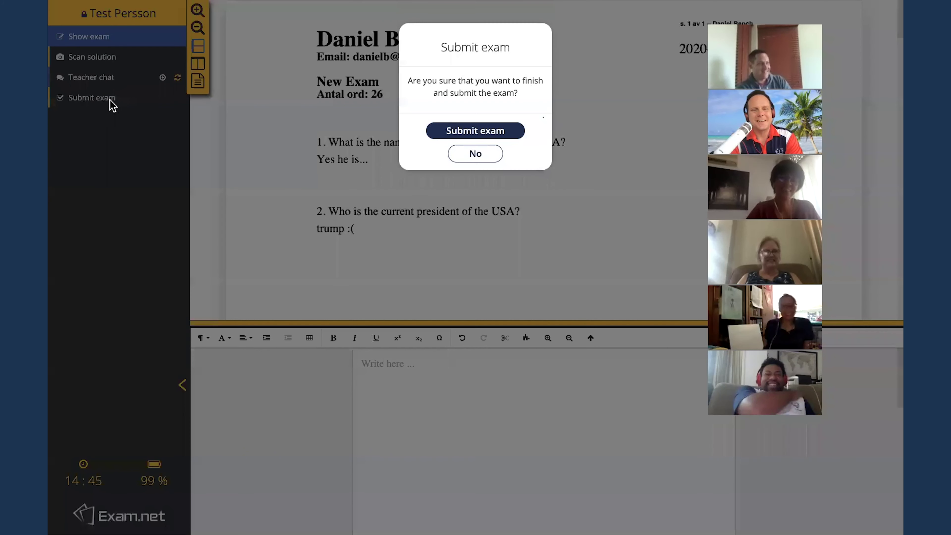
{"action": "left_click", "coordinate": [476, 154]}
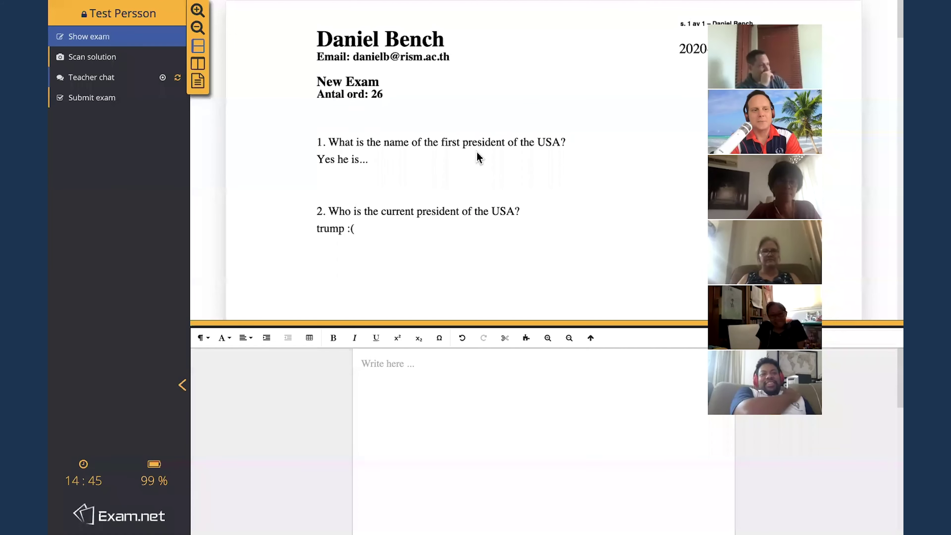
{"action": "left_click", "coordinate": [88, 102]}
{"action": "left_click", "coordinate": [472, 132]}
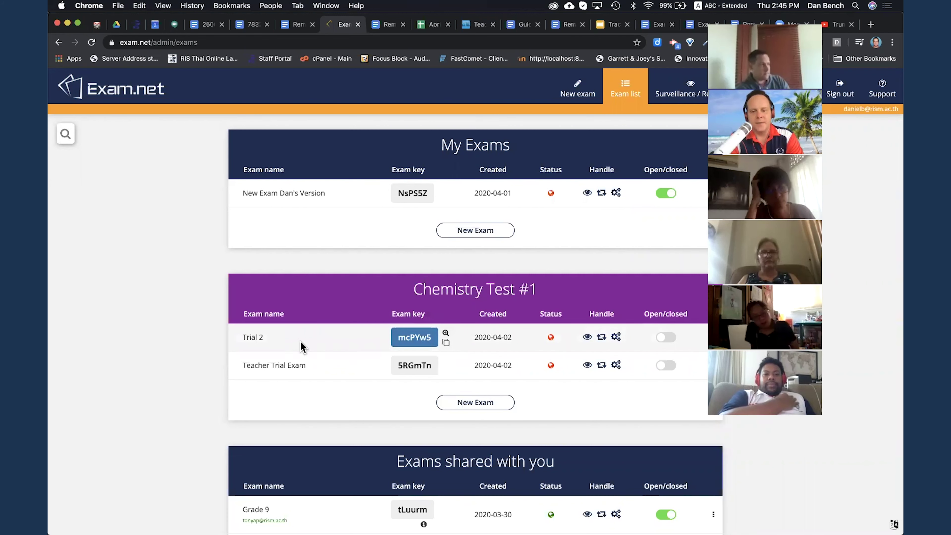
Find a colleague by name, give that teacher access to the Trial 2 exam and save the changes.
{"action": "left_click", "coordinate": [713, 337]}
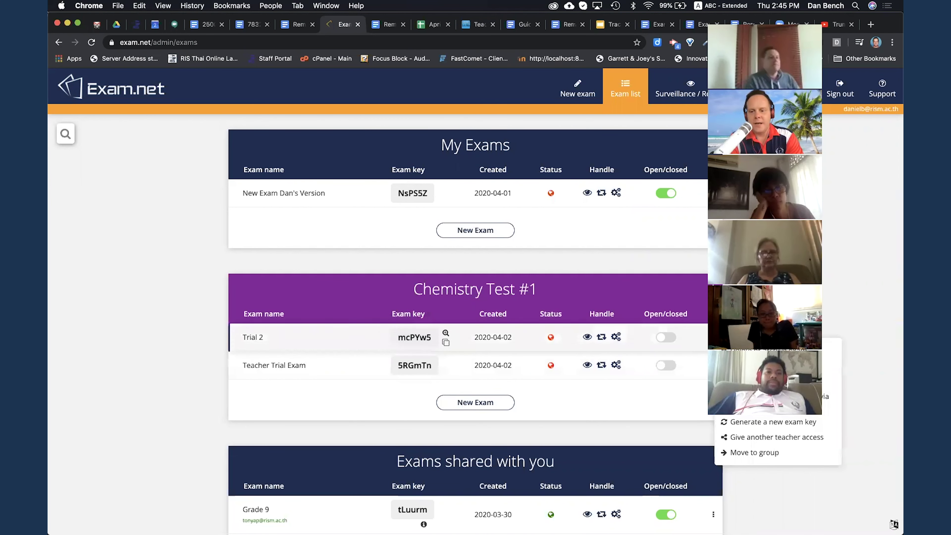
{"action": "left_click", "coordinate": [746, 439]}
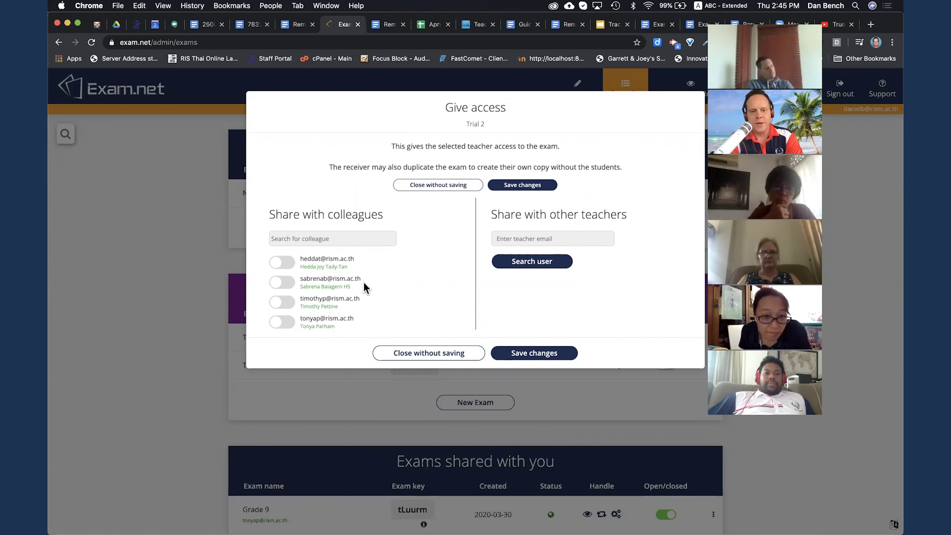
{"action": "left_click", "coordinate": [336, 243]}
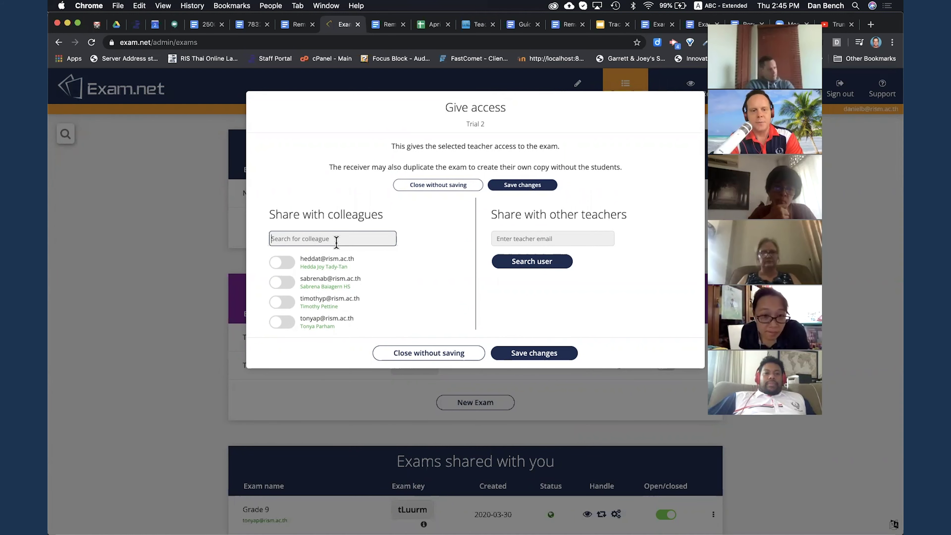
{"action": "type", "text": "sabr"}
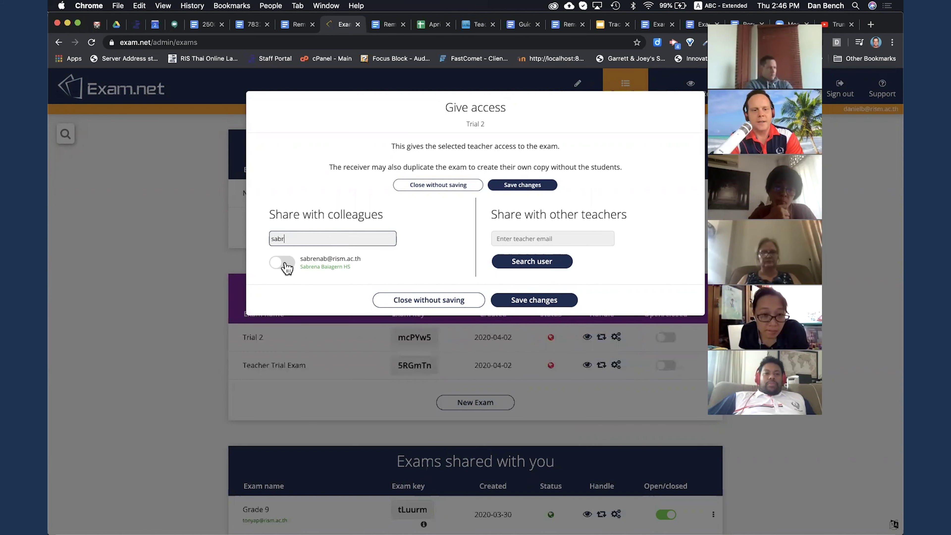
{"action": "left_click", "coordinate": [286, 266]}
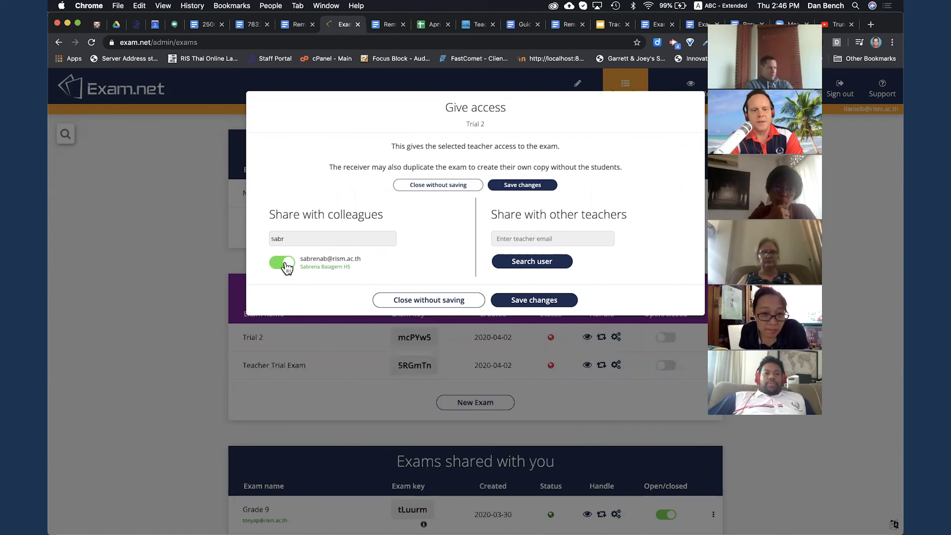
{"action": "left_click", "coordinate": [537, 301]}
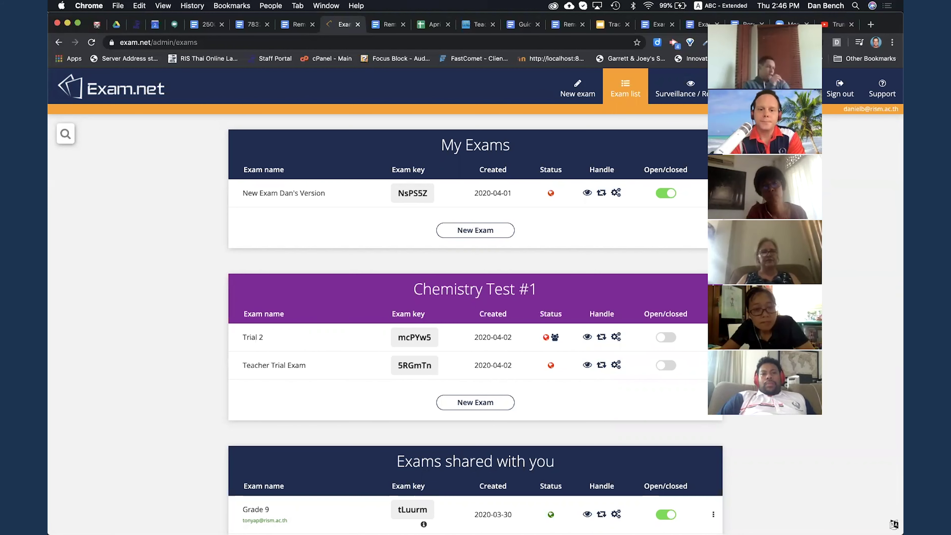
Look through the exam list down to the exams shared by other teachers.
{"action": "scroll", "coordinate": [278, 361], "scroll_direction": "down", "scroll_amount": 5}
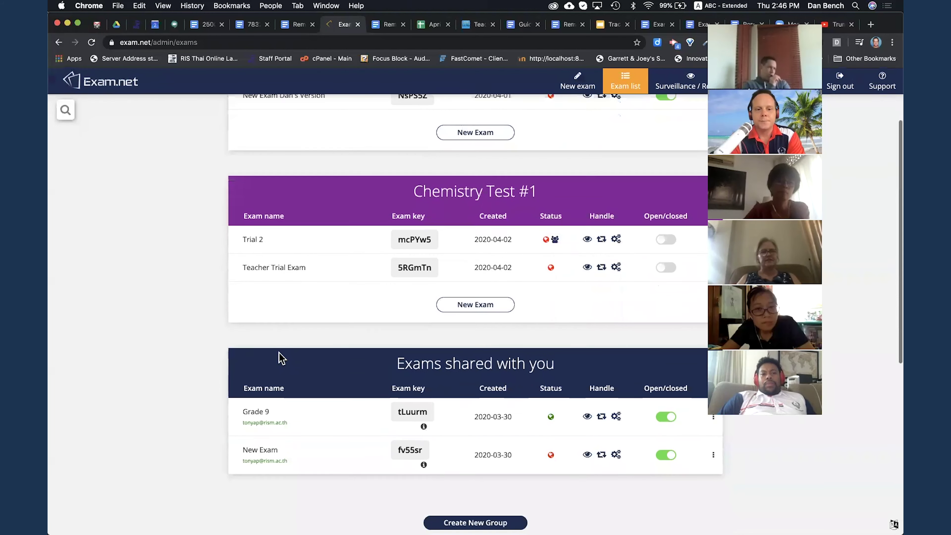
{"action": "scroll", "coordinate": [281, 358], "scroll_direction": "down", "scroll_amount": 4}
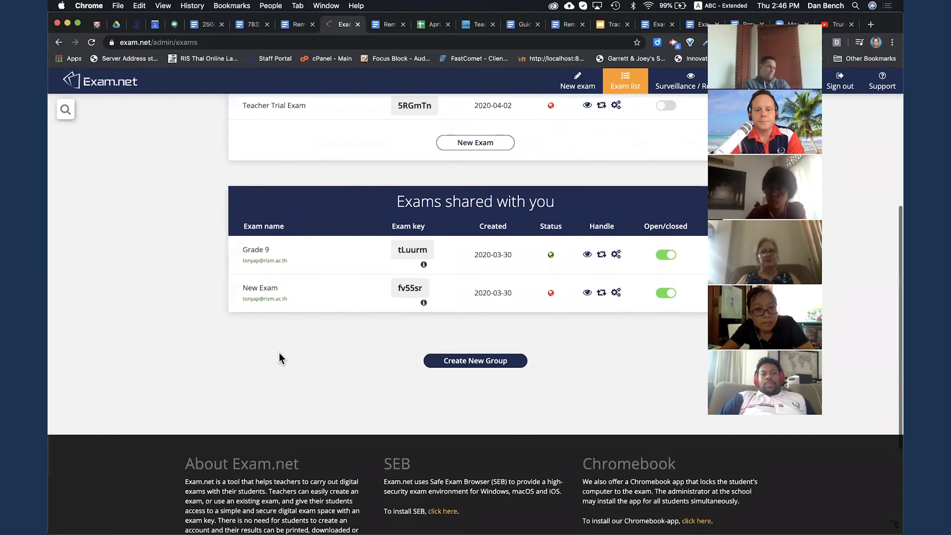
{"action": "scroll", "coordinate": [280, 359], "scroll_direction": "up", "scroll_amount": 3}
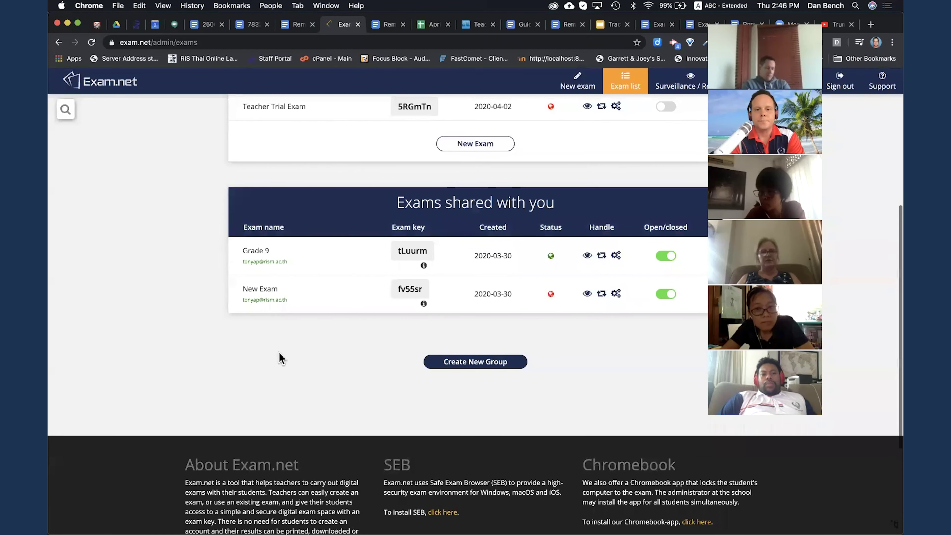
Create a new exam group titled Trial Time with the default color and view it in the exam list.
{"action": "scroll", "coordinate": [279, 354], "scroll_direction": "up", "scroll_amount": 2}
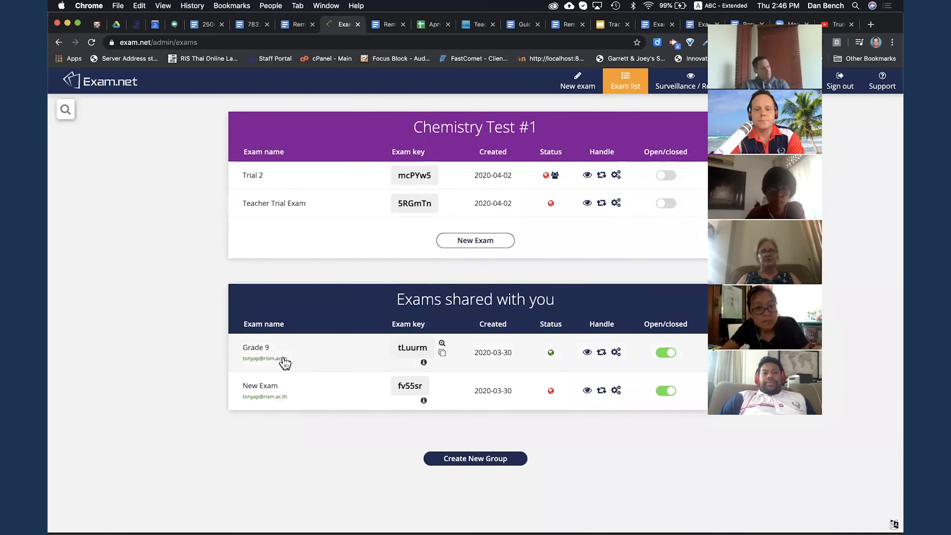
{"action": "left_click", "coordinate": [471, 459]}
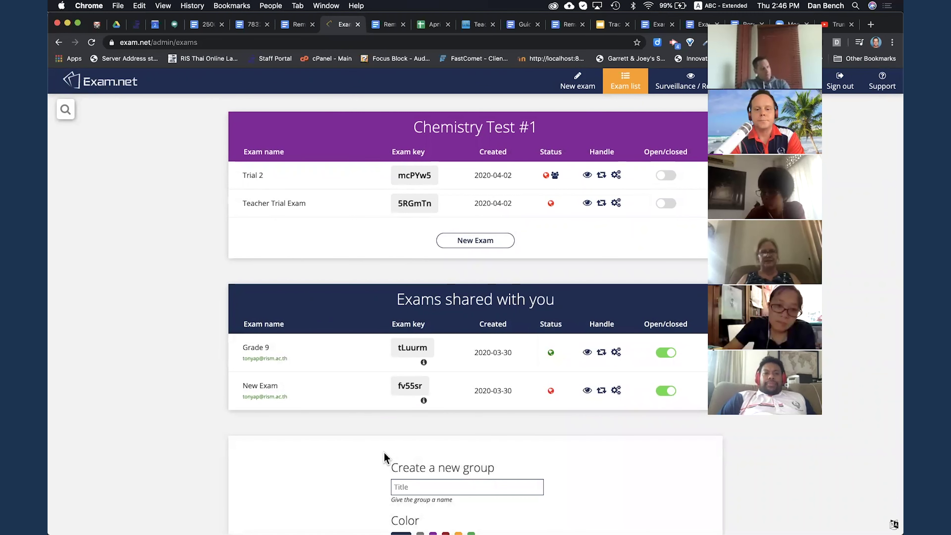
{"action": "scroll", "coordinate": [384, 454], "scroll_direction": "down", "scroll_amount": 5}
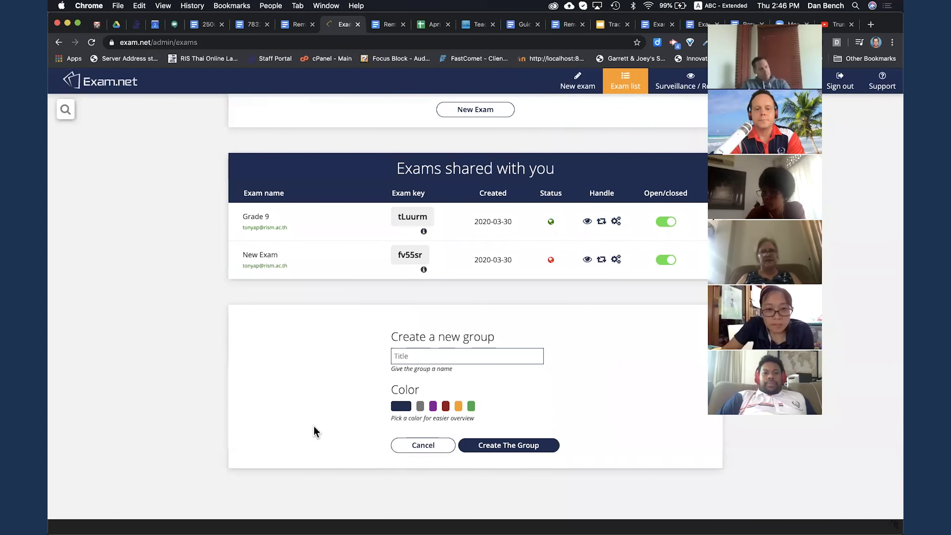
{"action": "type", "text": "Trial Time"}
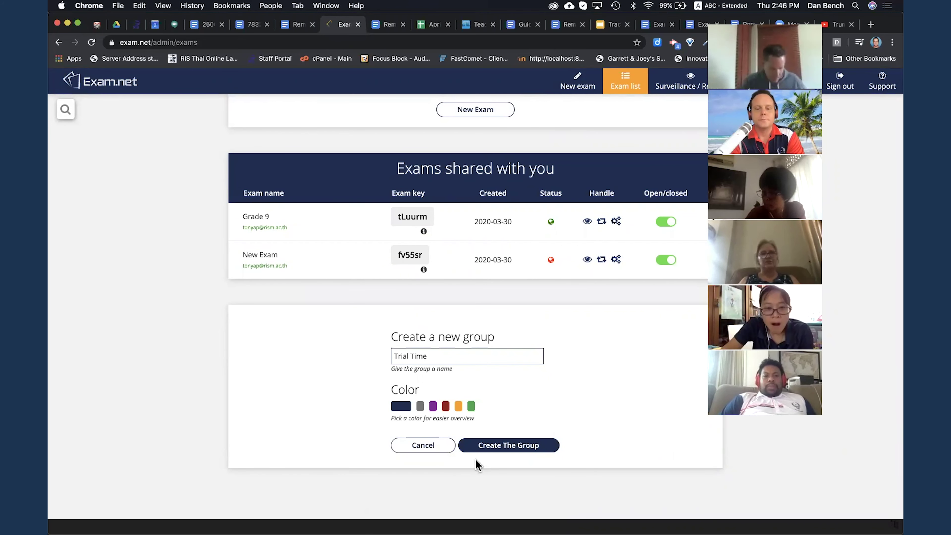
{"action": "left_click", "coordinate": [496, 450]}
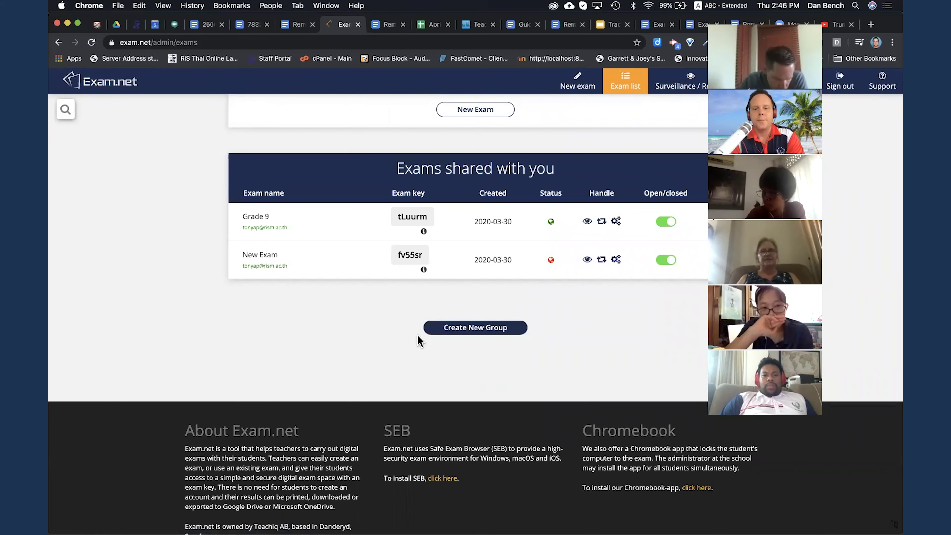
{"action": "scroll", "coordinate": [412, 337], "scroll_direction": "up", "scroll_amount": 9}
{"action": "scroll", "coordinate": [412, 339], "scroll_direction": "up", "scroll_amount": 3}
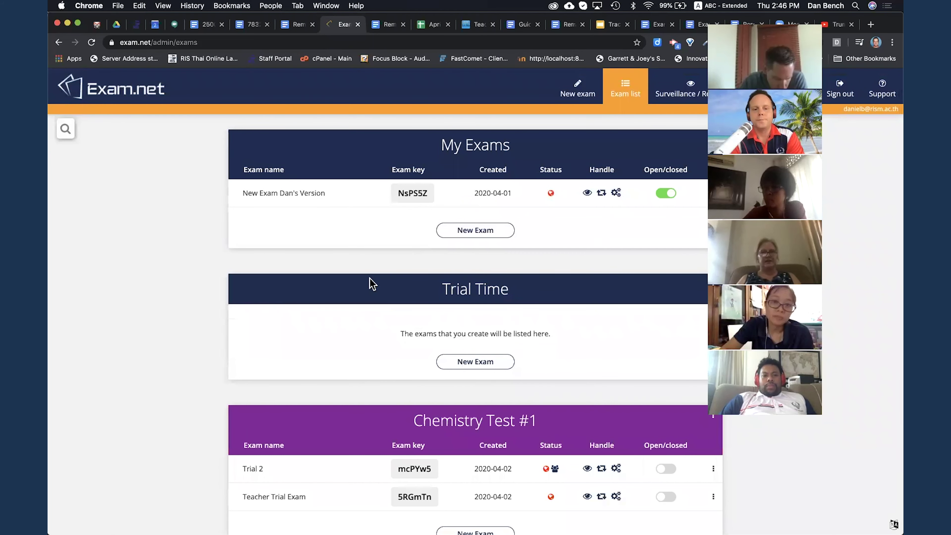
{"action": "scroll", "coordinate": [371, 283], "scroll_direction": "down", "scroll_amount": 3}
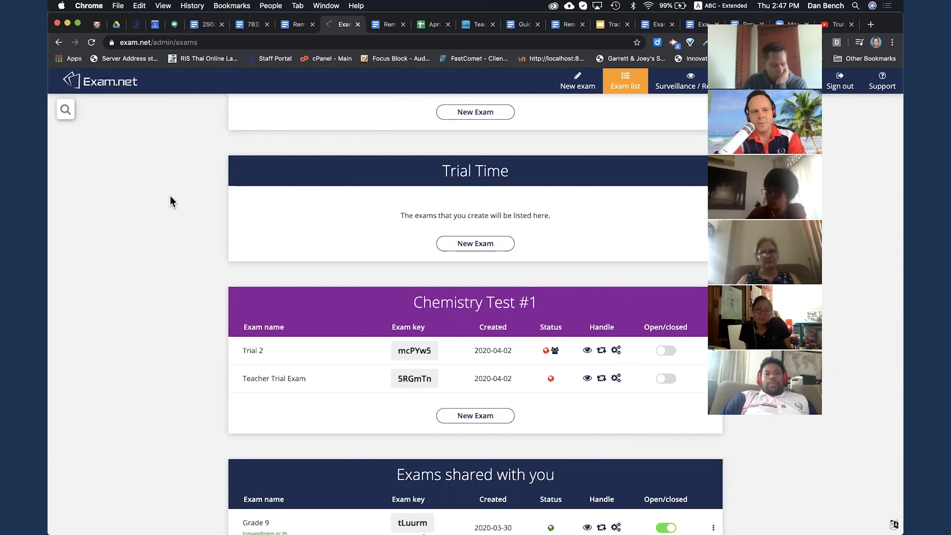
Switch to Google Drive, open Google Classroom from there and show the student roster of the AMPed: Audio Visual class.
{"action": "left_click", "coordinate": [116, 26]}
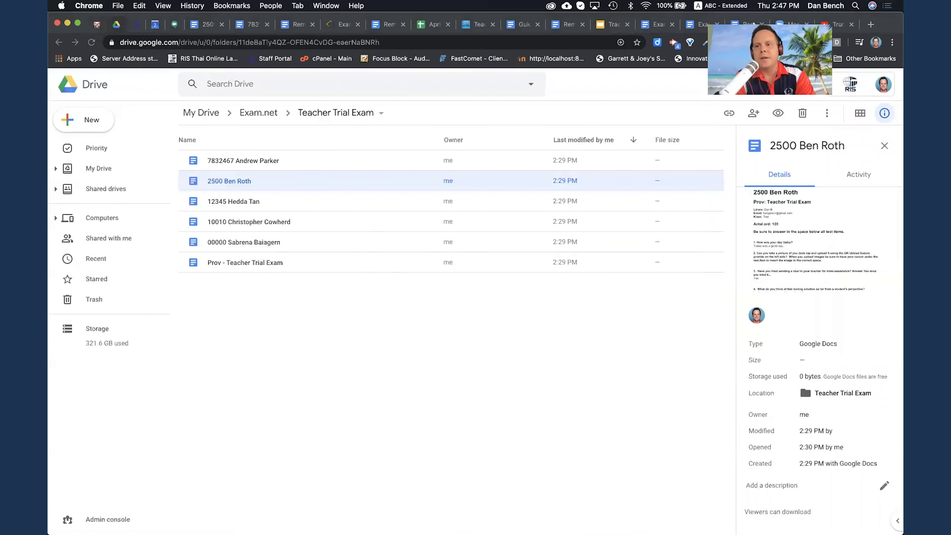
{"action": "left_click", "coordinate": [809, 85]}
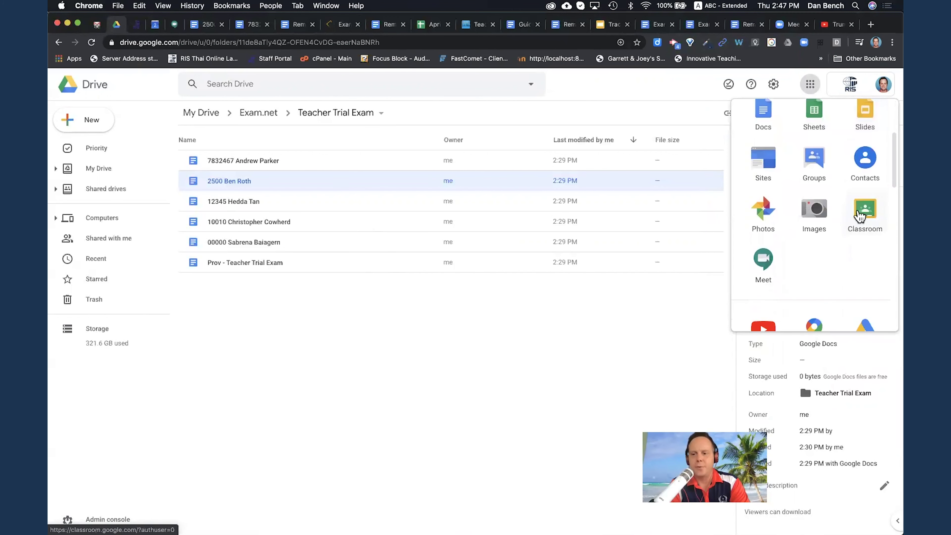
{"action": "left_click", "coordinate": [860, 217]}
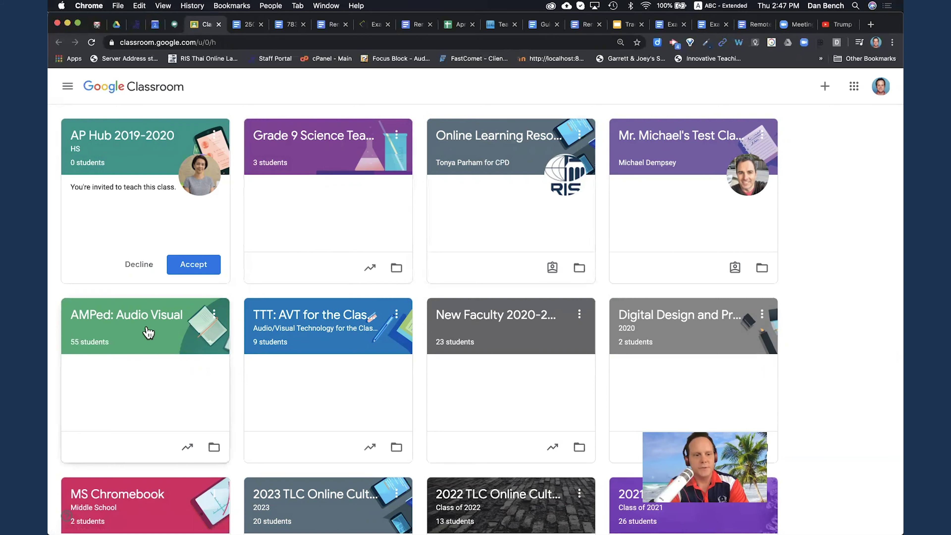
{"action": "left_click", "coordinate": [148, 319]}
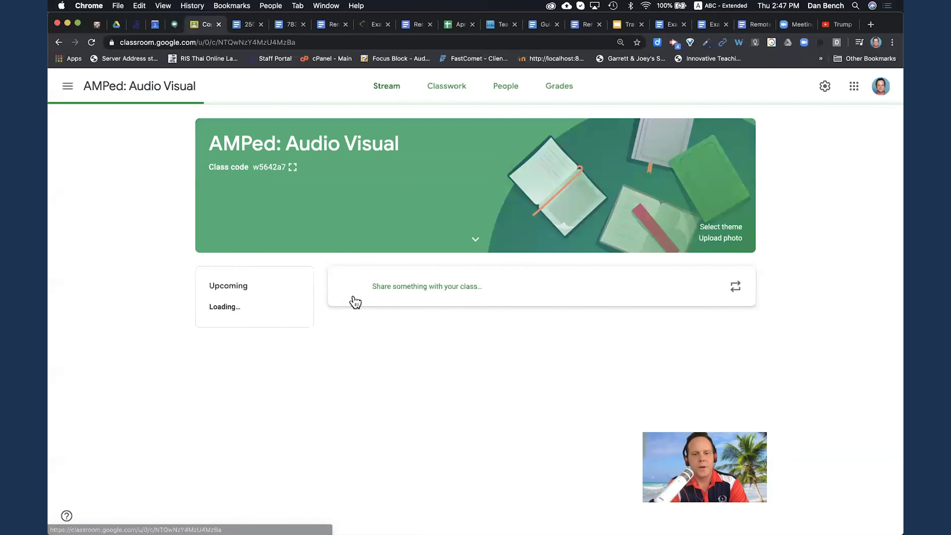
{"action": "left_click", "coordinate": [448, 98]}
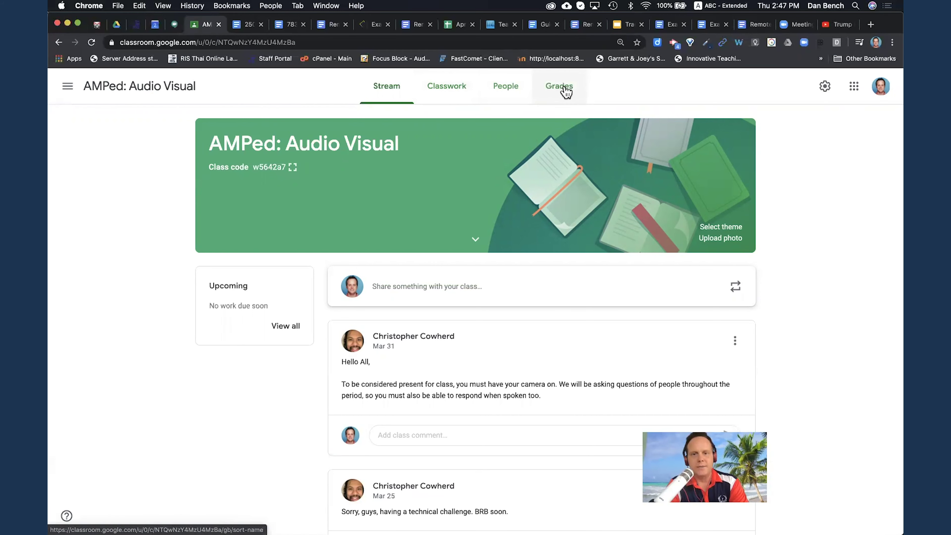
{"action": "left_click", "coordinate": [518, 87]}
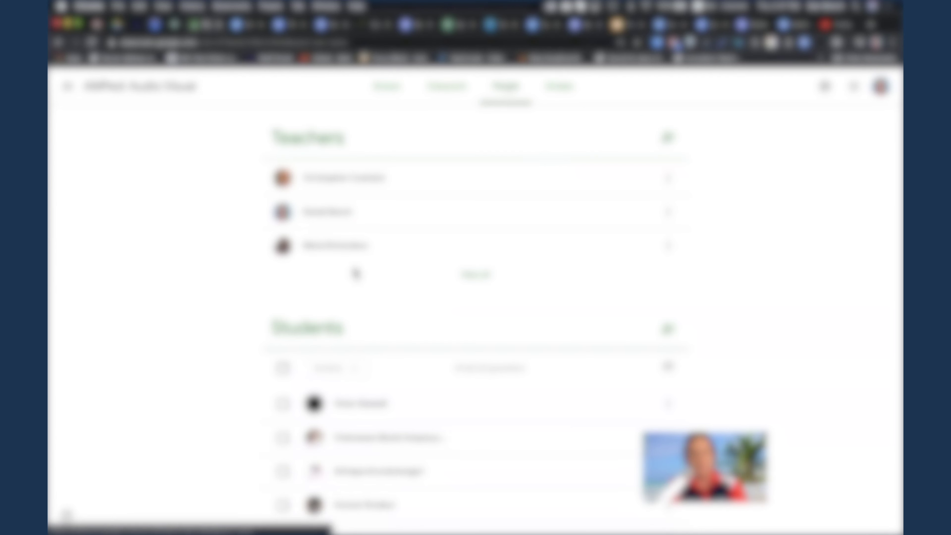
{"action": "scroll", "coordinate": [218, 345], "scroll_direction": "down", "scroll_amount": 7}
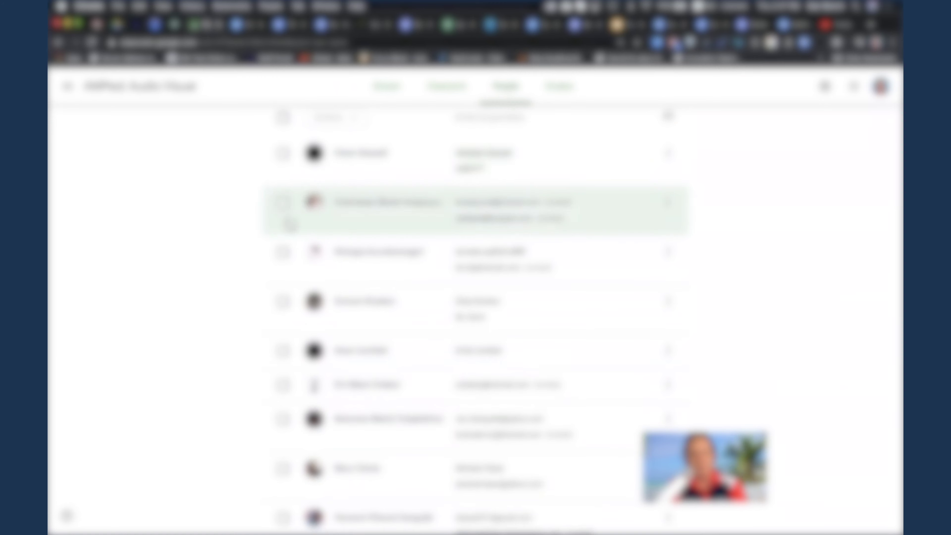
Select the first five students in the class roster and start an email to them.
{"action": "left_click", "coordinate": [283, 154]}
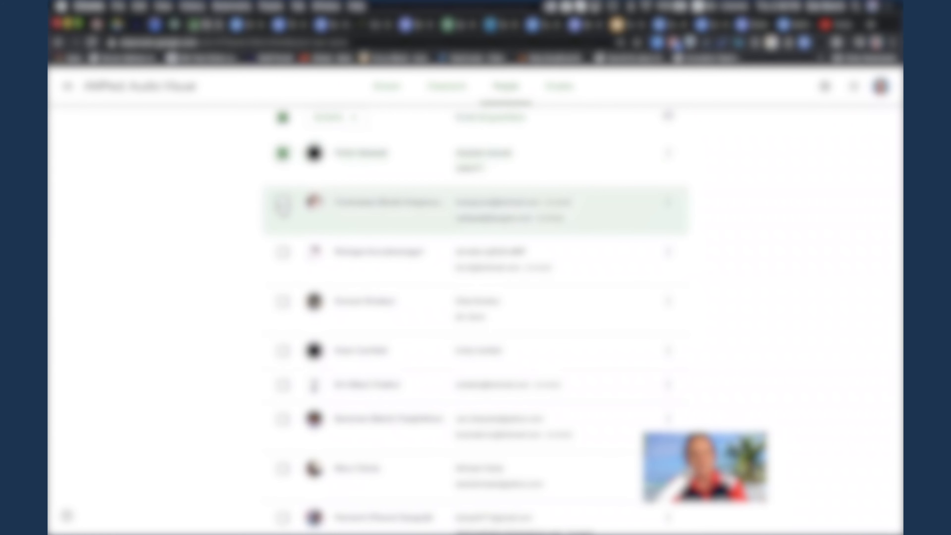
{"action": "left_click", "coordinate": [282, 251]}
{"action": "left_click", "coordinate": [283, 302]}
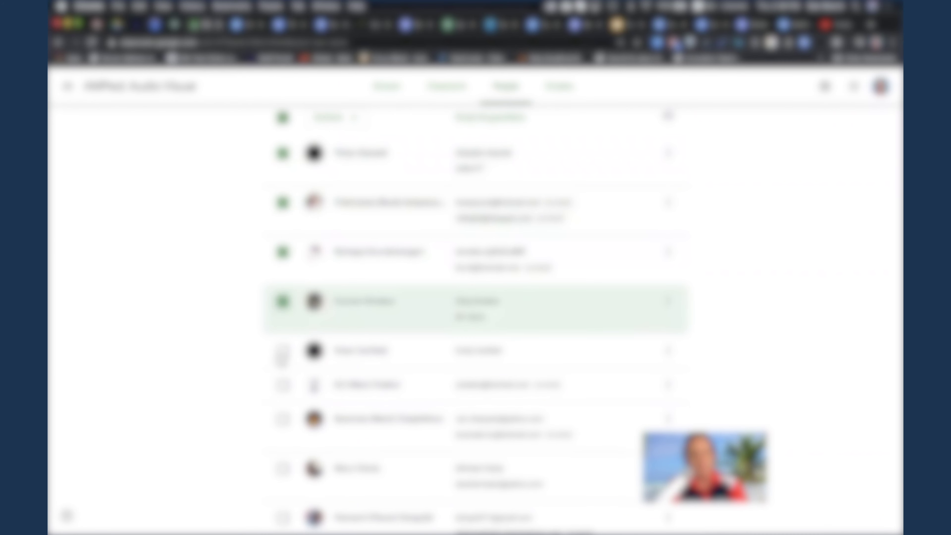
{"action": "left_click", "coordinate": [283, 351]}
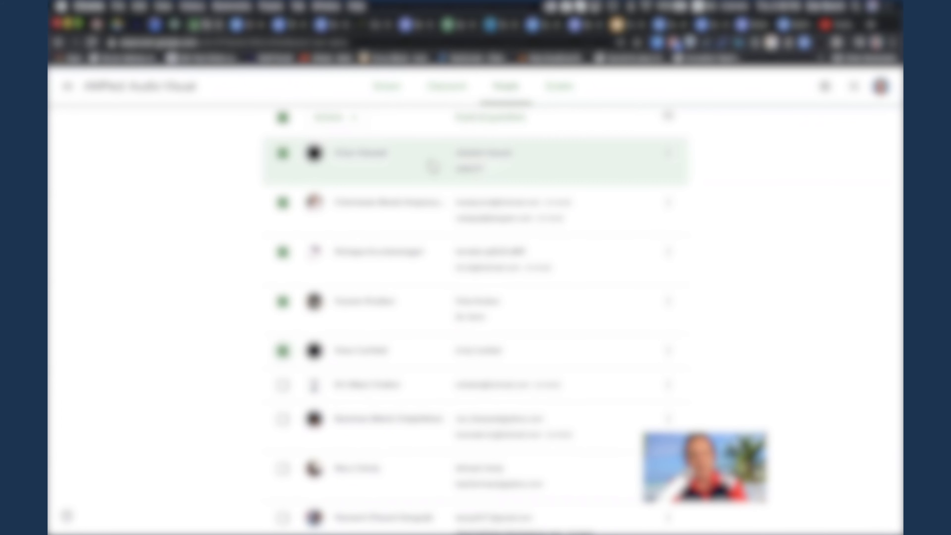
{"action": "left_click", "coordinate": [354, 120]}
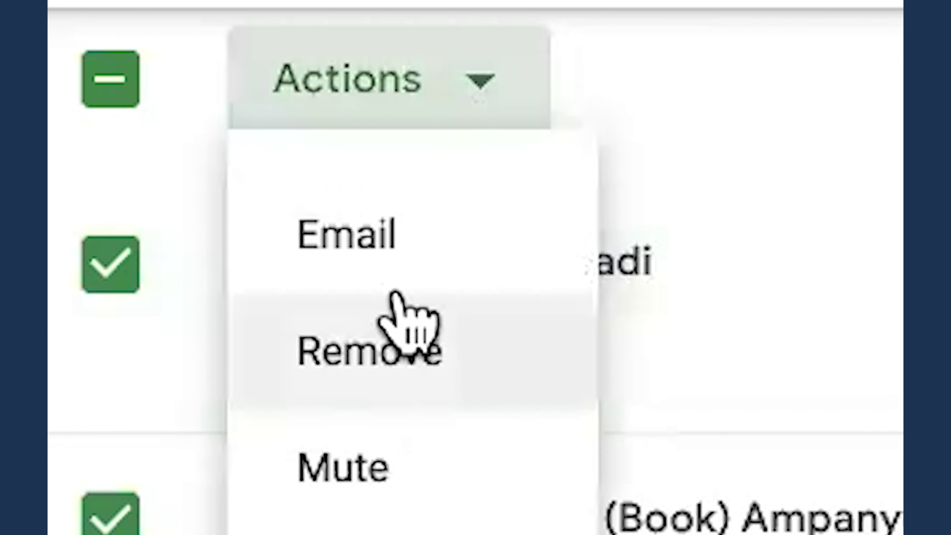
{"action": "left_click", "coordinate": [335, 152]}
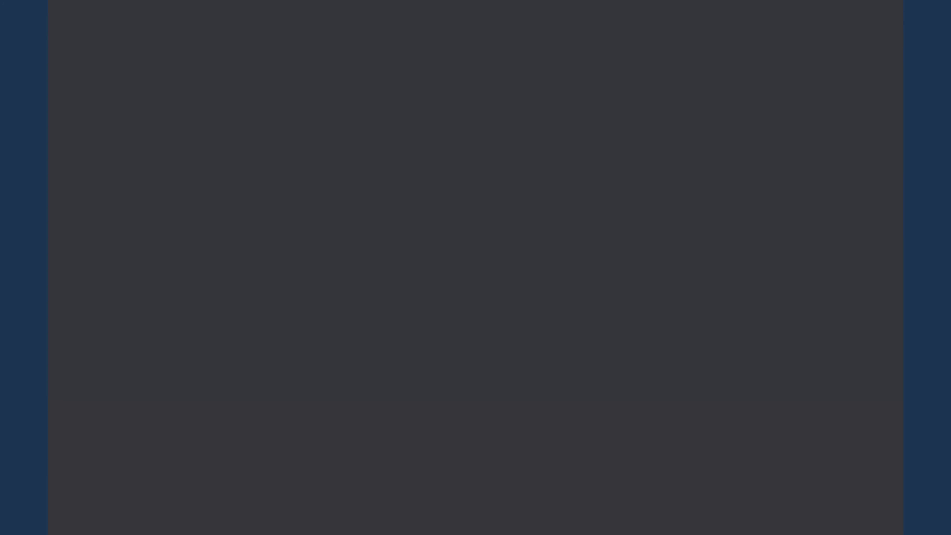